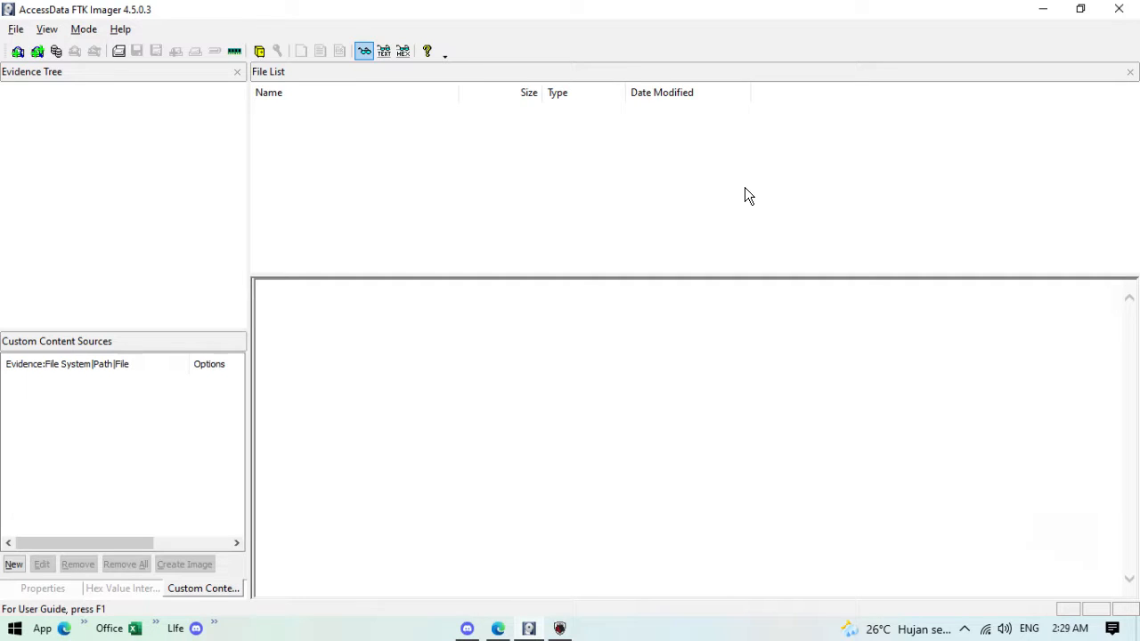
Step: Switch to Edge and open the Gamebrott site from the start page
click(497, 628)
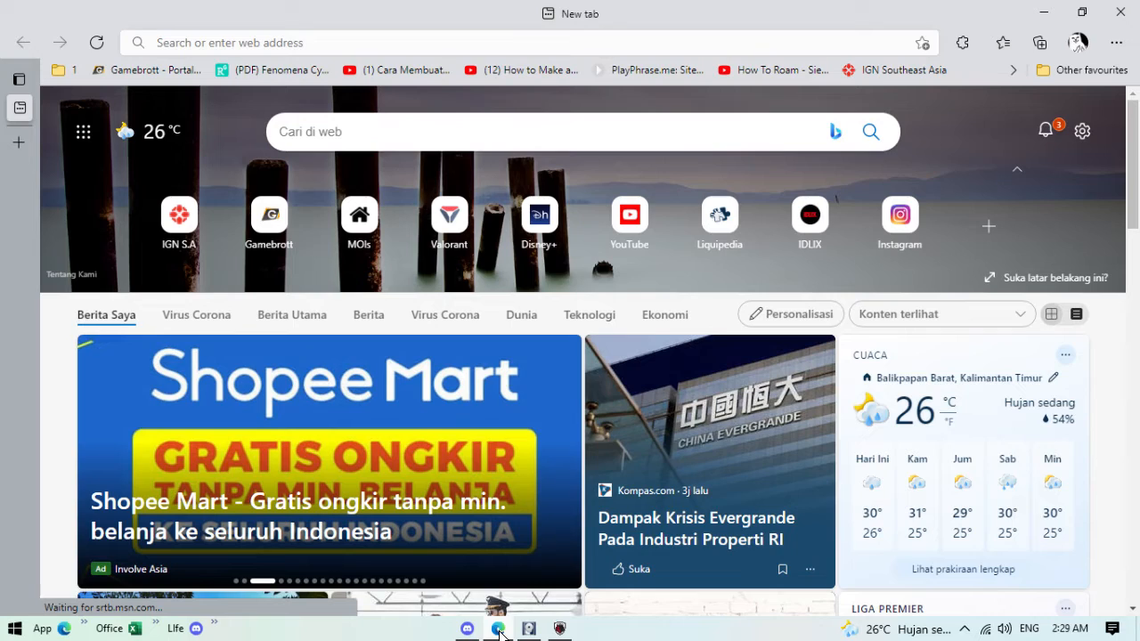
click(267, 41)
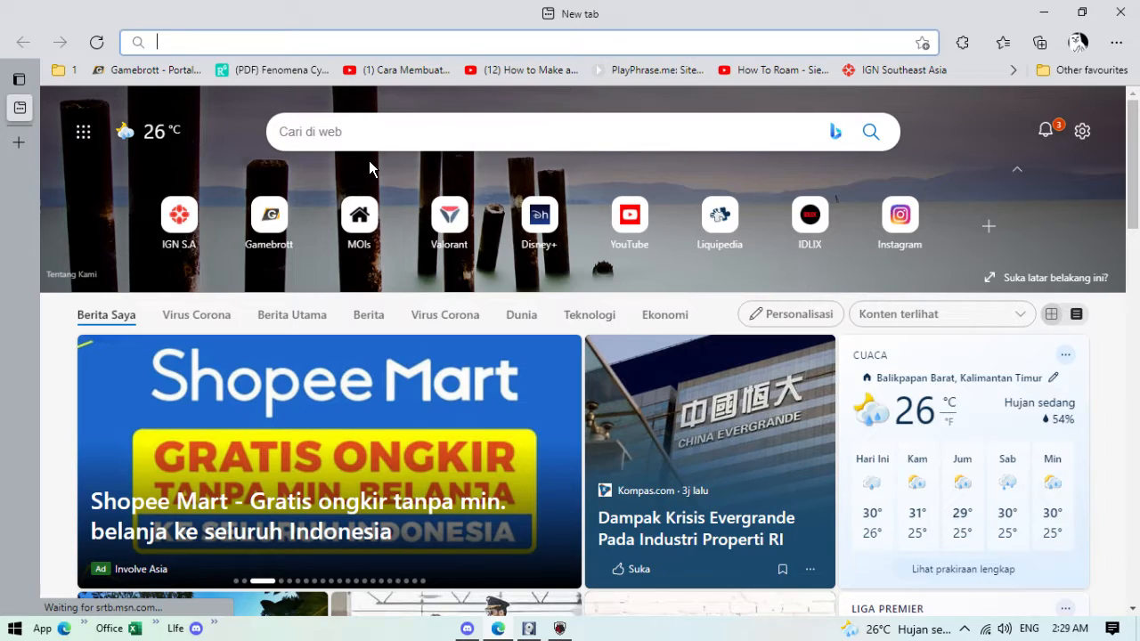
click(269, 213)
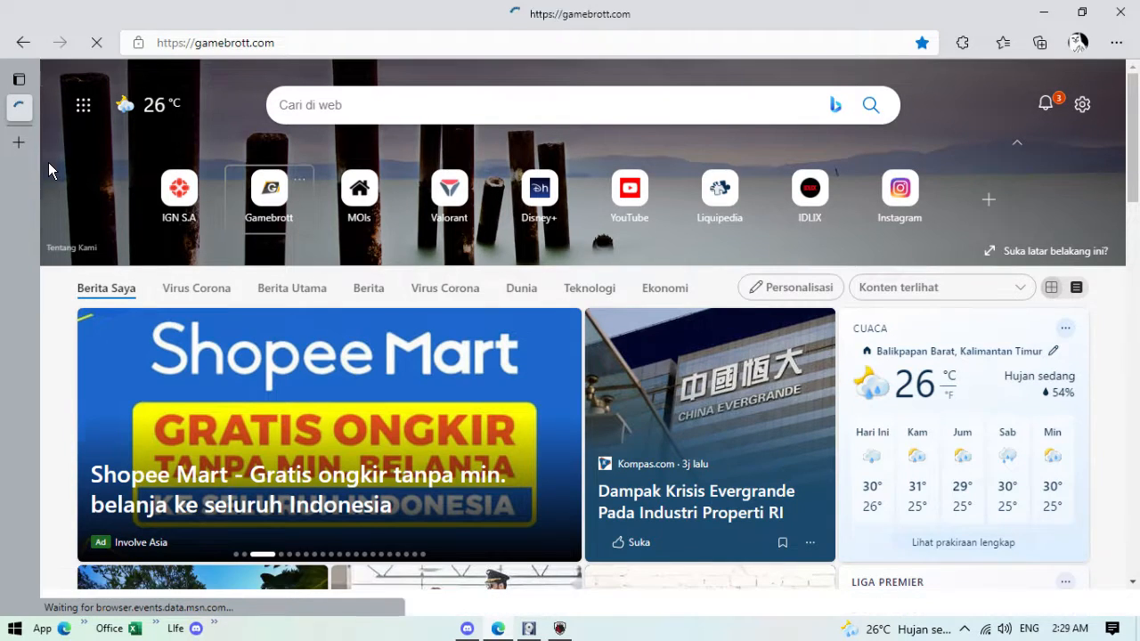
Step: Open YouTube and IGN Southeast Asia, each in its own new tab
click(18, 142)
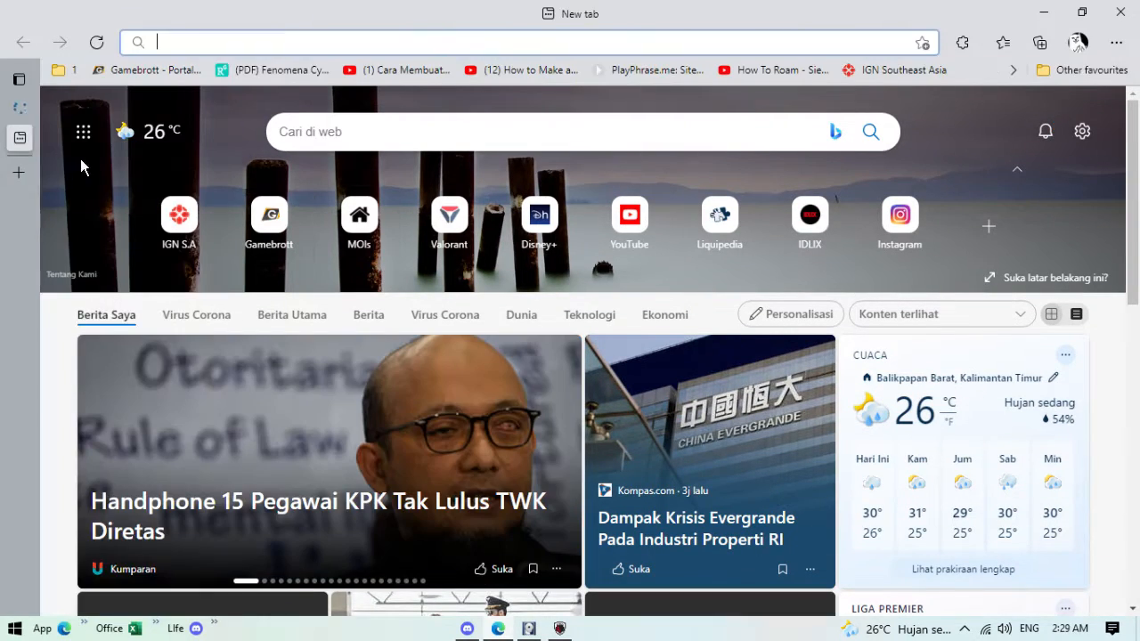
click(636, 234)
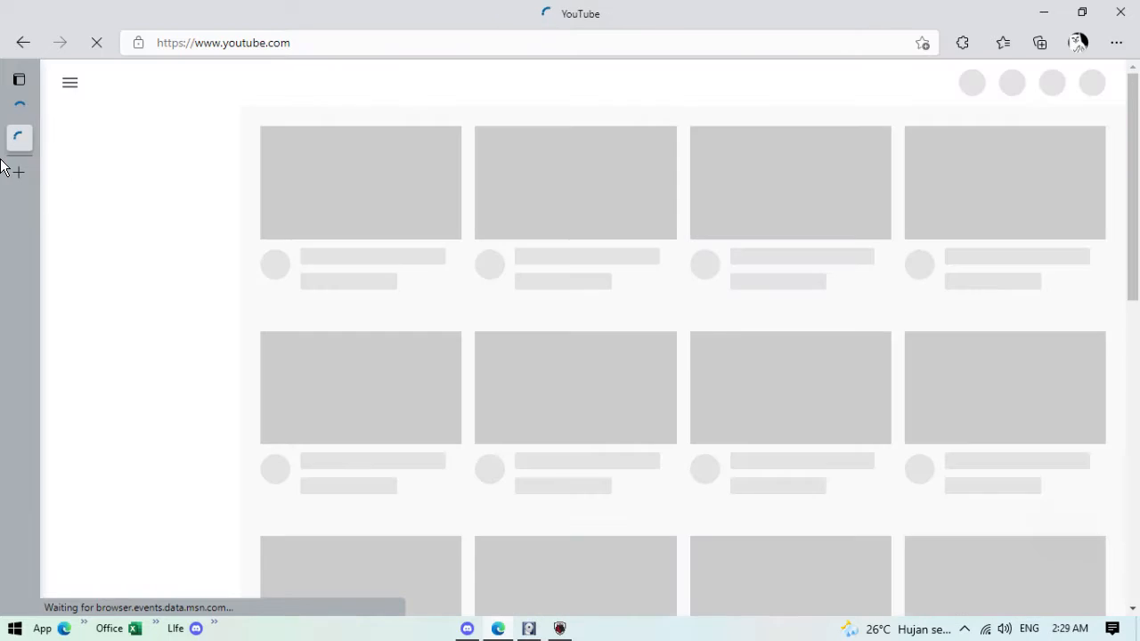
mouse_move(12, 173)
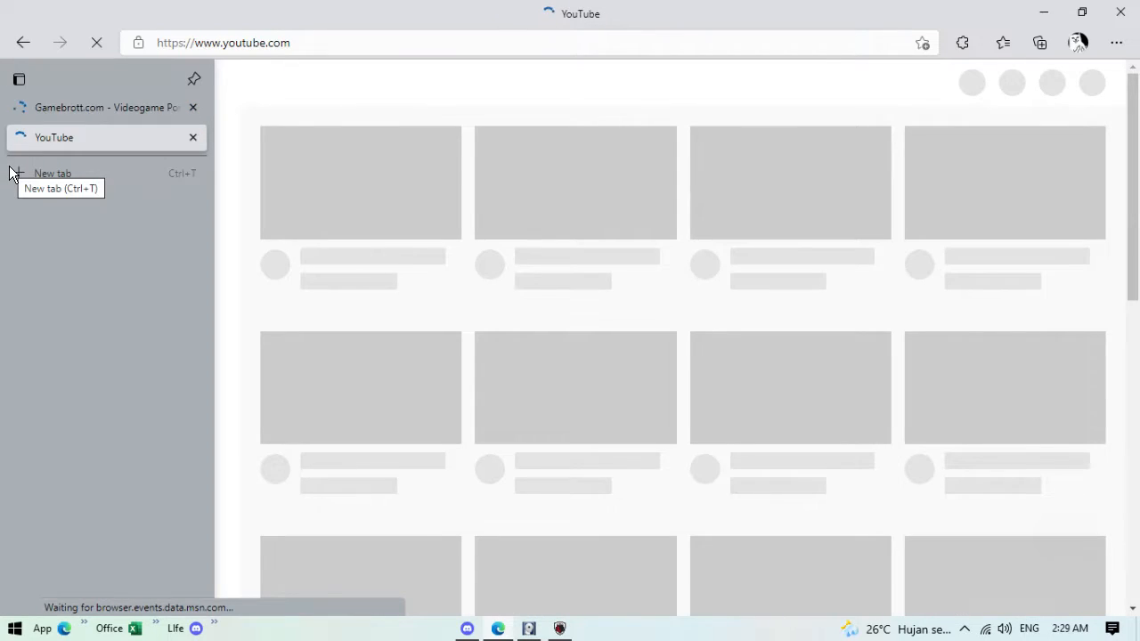
click(12, 173)
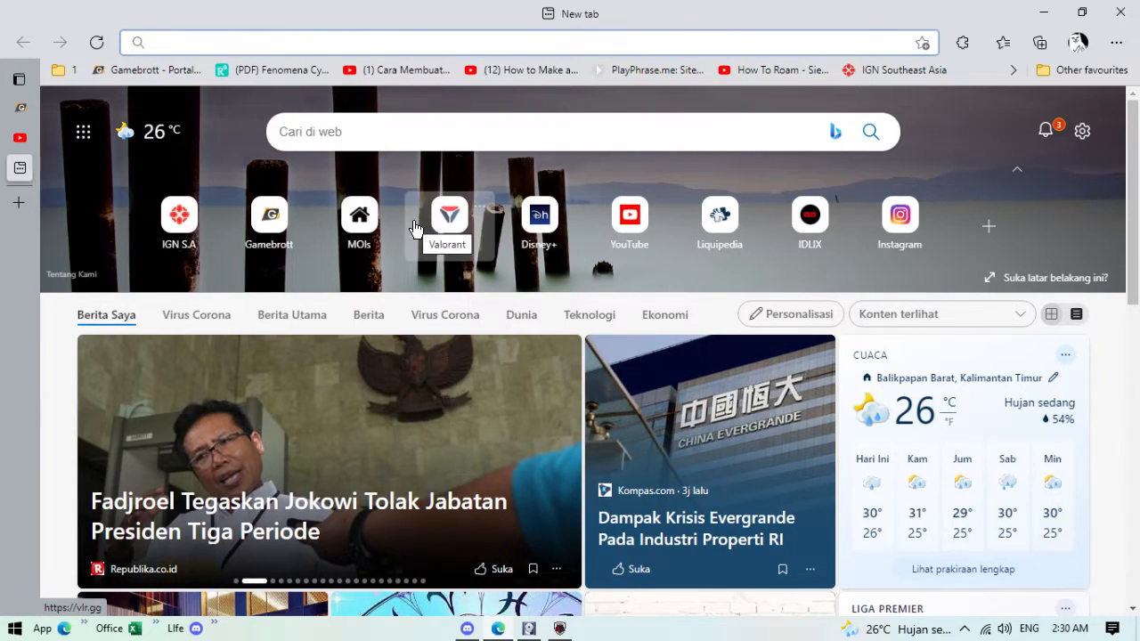
click(163, 229)
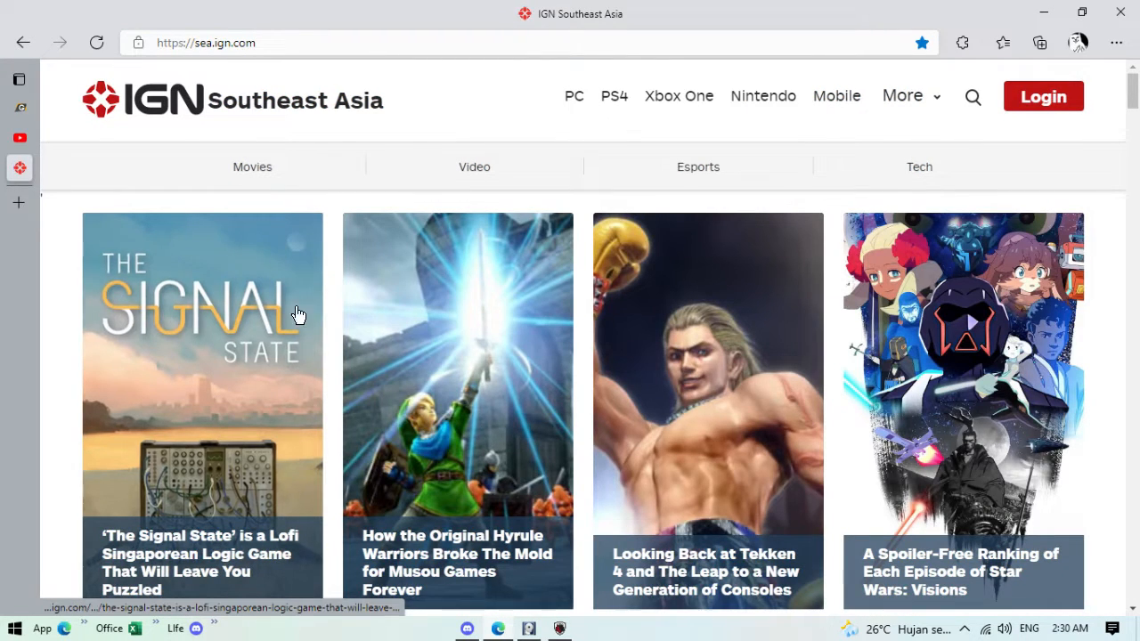
key(super)
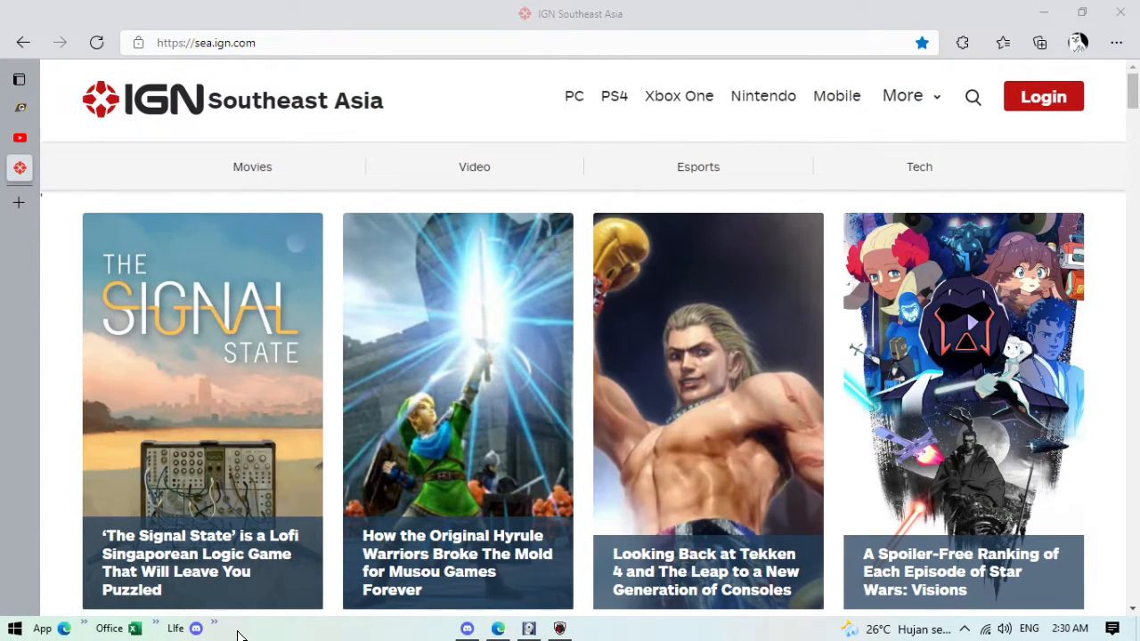
Step: Launch Notepad via a 'note' search and type 'indah aku pada mu' as the first line
text(note)
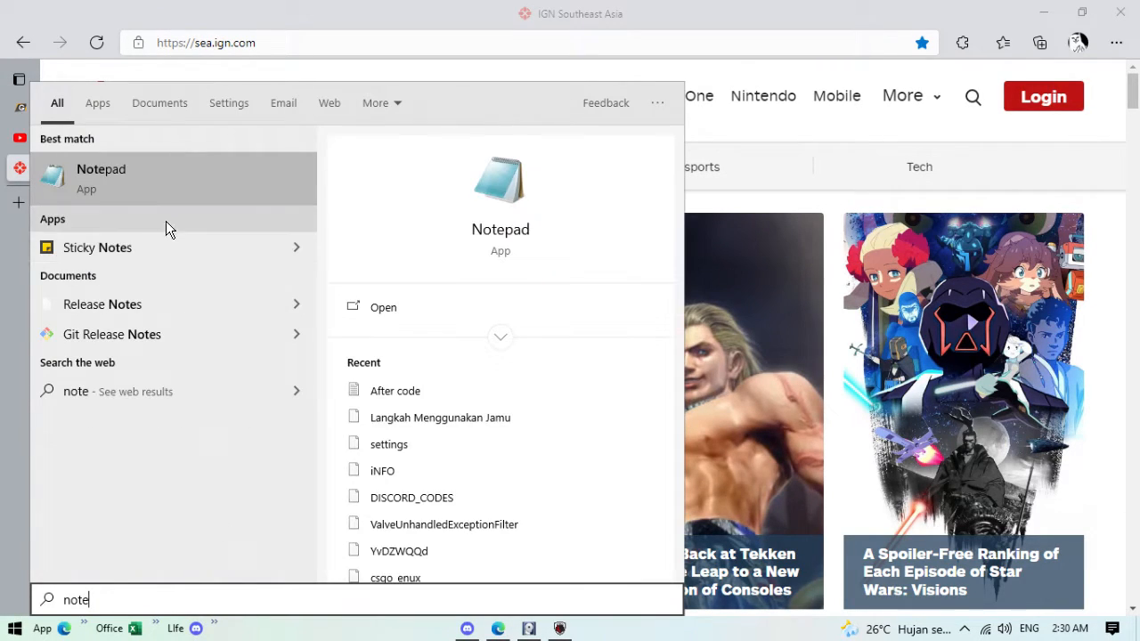
click(156, 198)
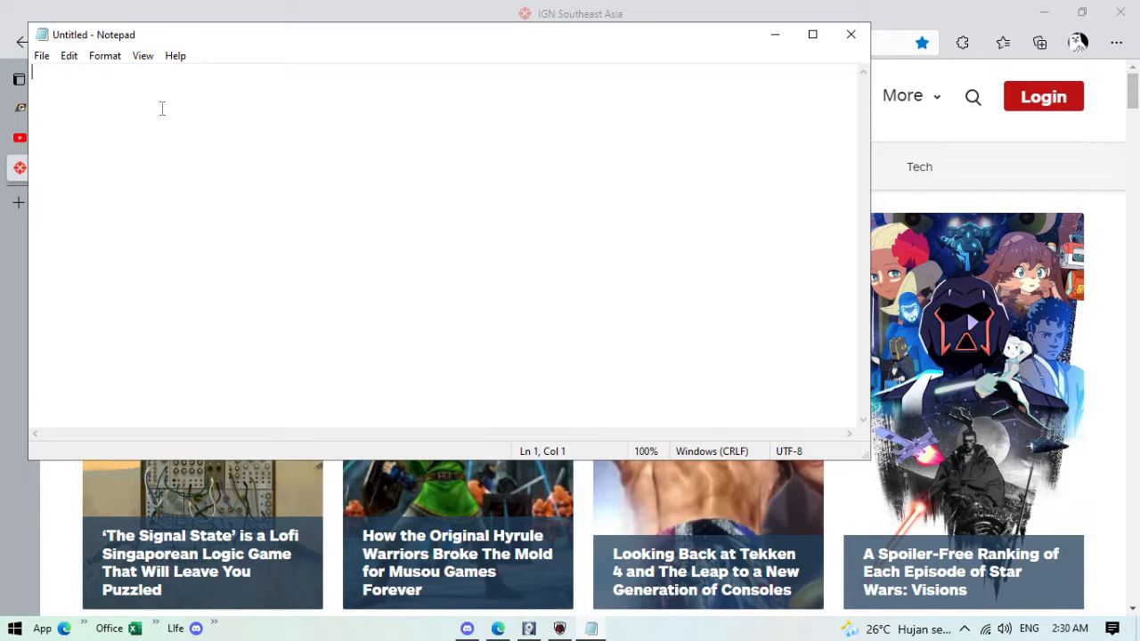
text(indah )
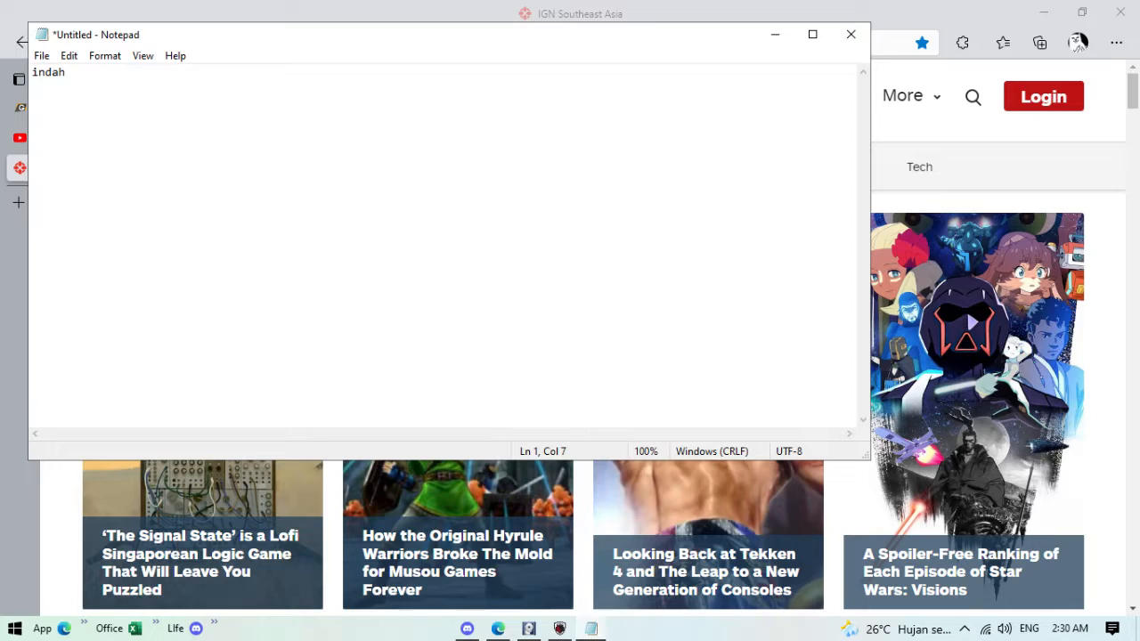
text(aku pada mu)
key(Return)
Step: Type a second line recording the password, with a colon after 'pass'
text(pass )
text(guess)
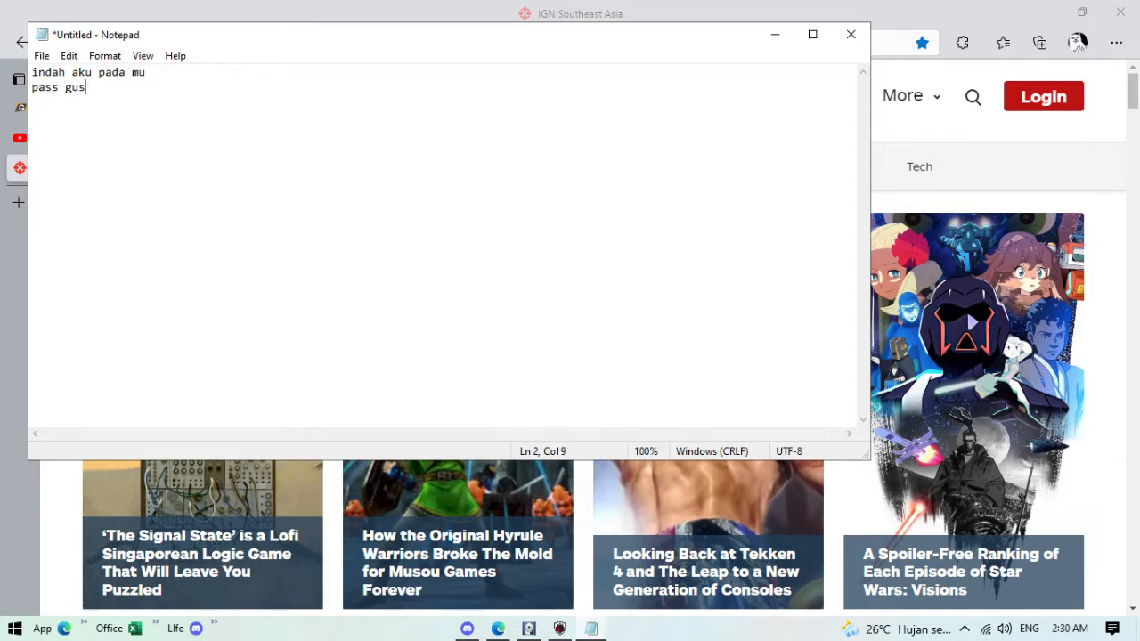
key(BackSpace)
key(BackSpace)
key(BackSpace)
key(BackSpace)
key(BackSpace)
text(husss ini rahasia)
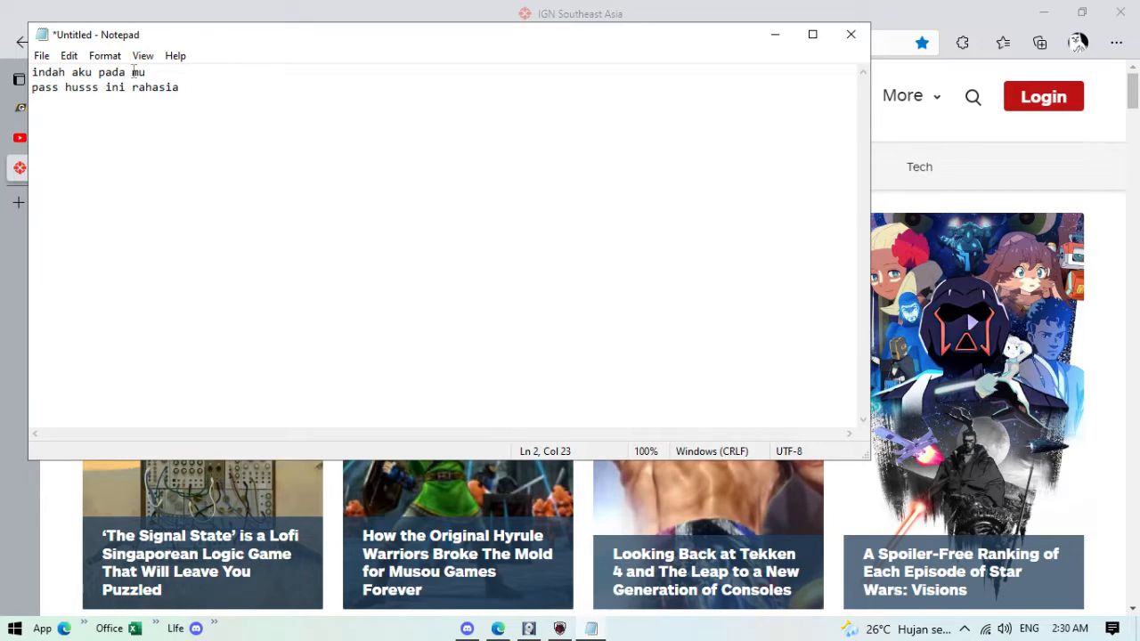
click(65, 89)
key(Left)
text(:)
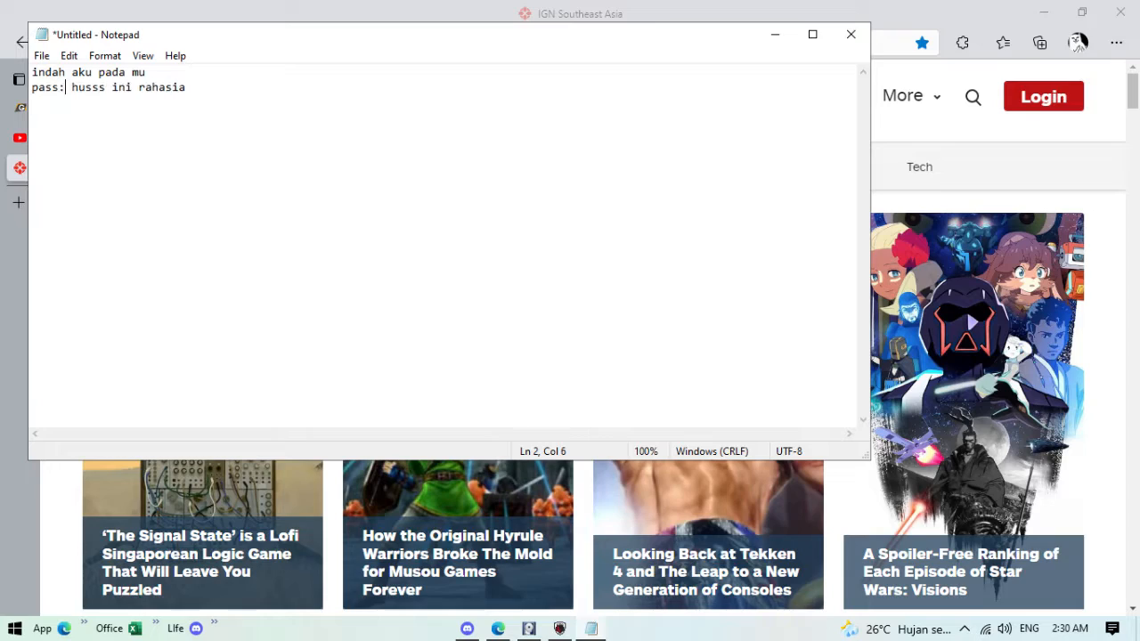
click(204, 104)
Step: Bring up Save As and browse the Videos, DATA (D:) and Local Disk (C:) locations
click(41, 55)
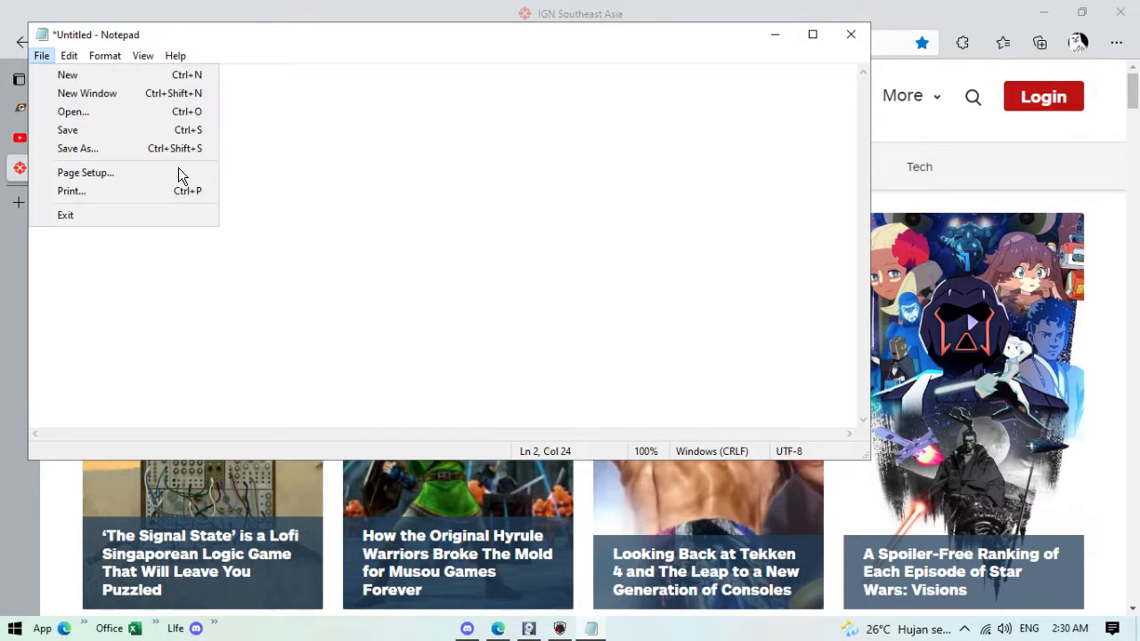
click(781, 85)
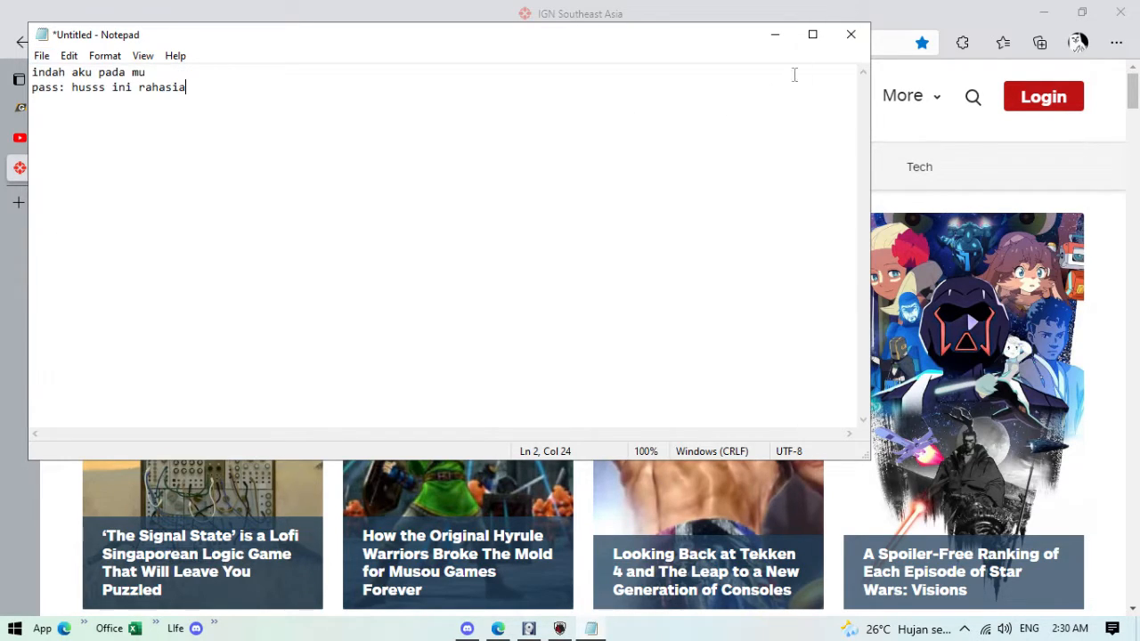
click(41, 56)
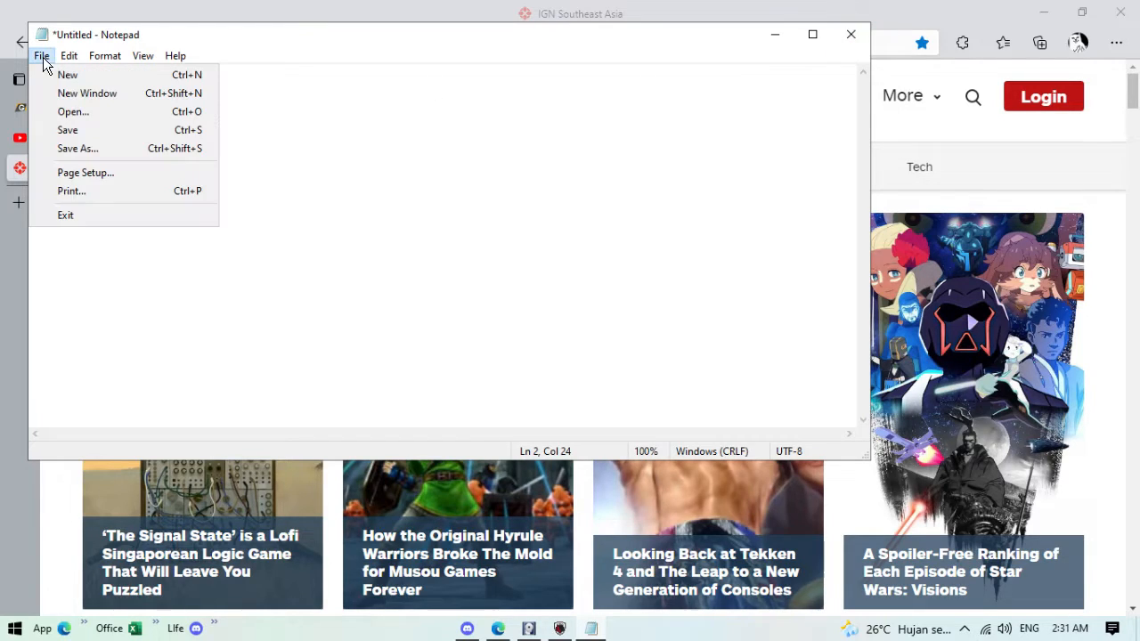
click(137, 129)
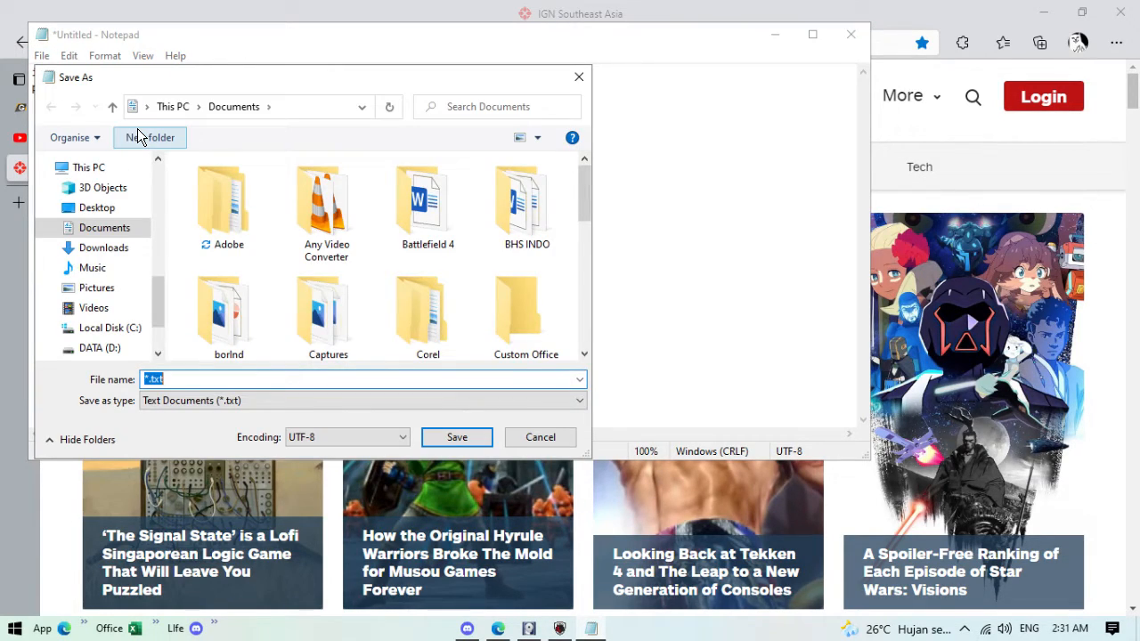
scroll(89, 285, down, 2)
scroll(98, 285, up, 1)
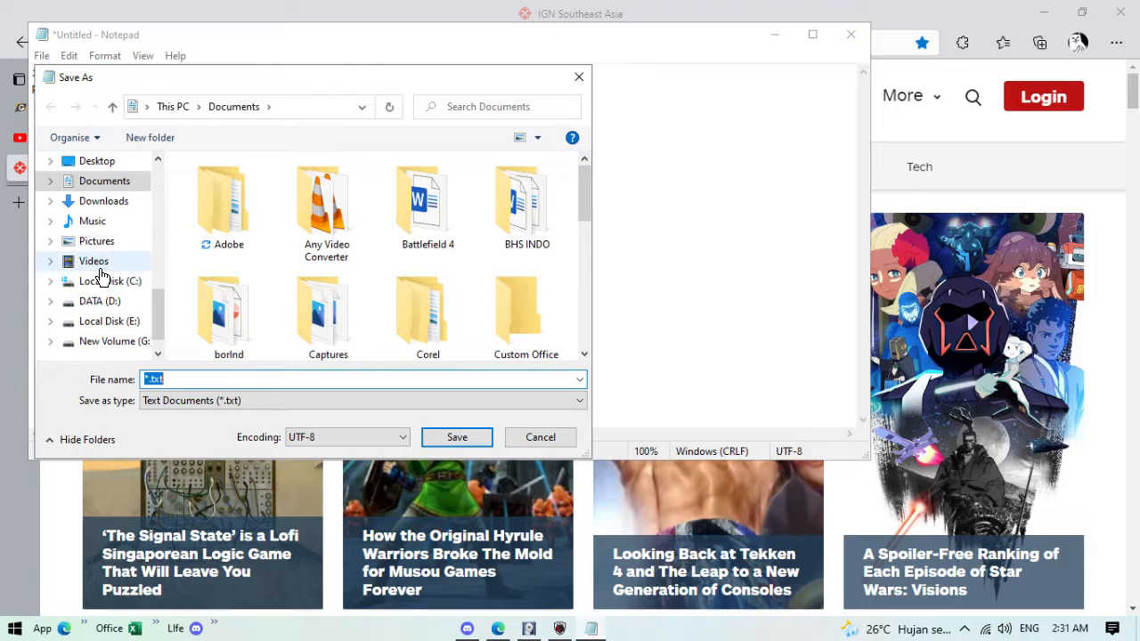
click(93, 261)
click(99, 307)
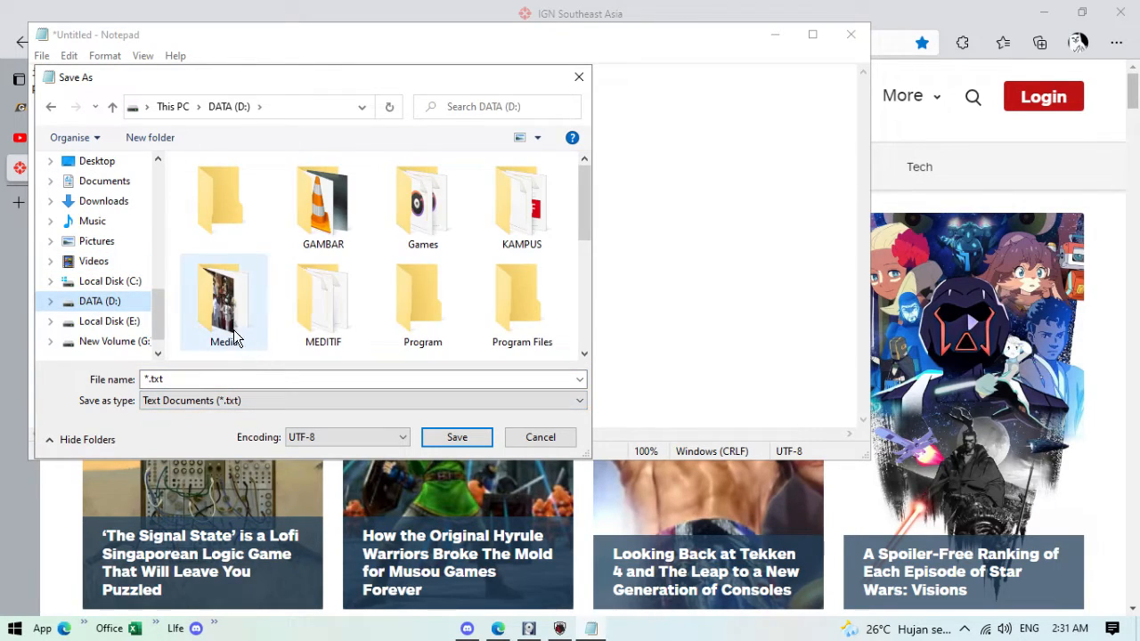
click(110, 280)
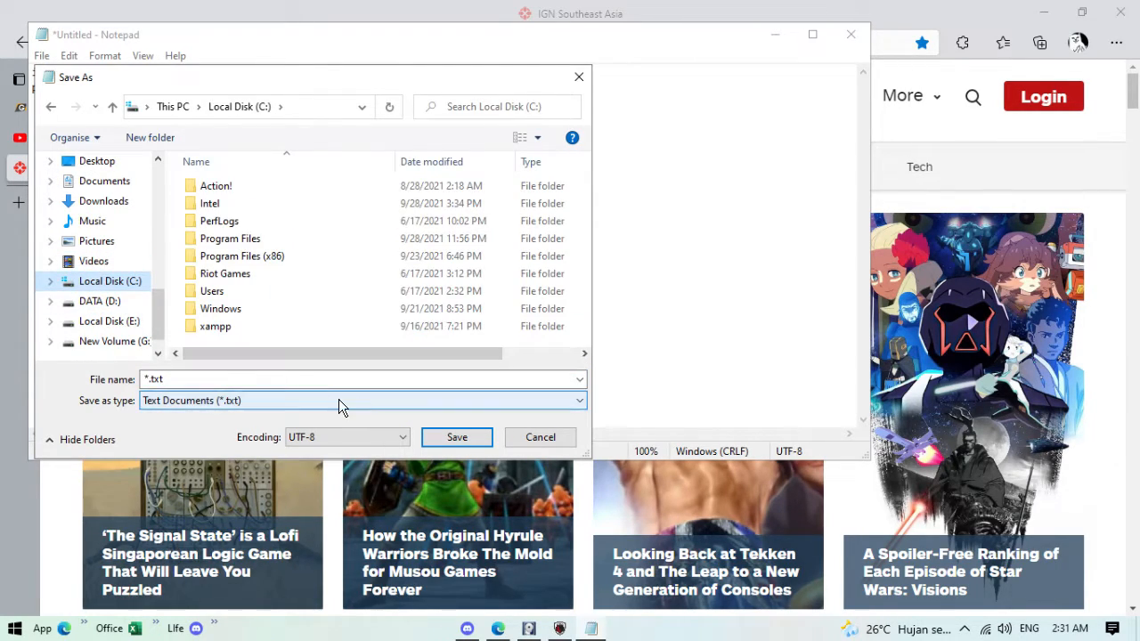
Step: Name the file acak and save it in the Documents folder
click(181, 380)
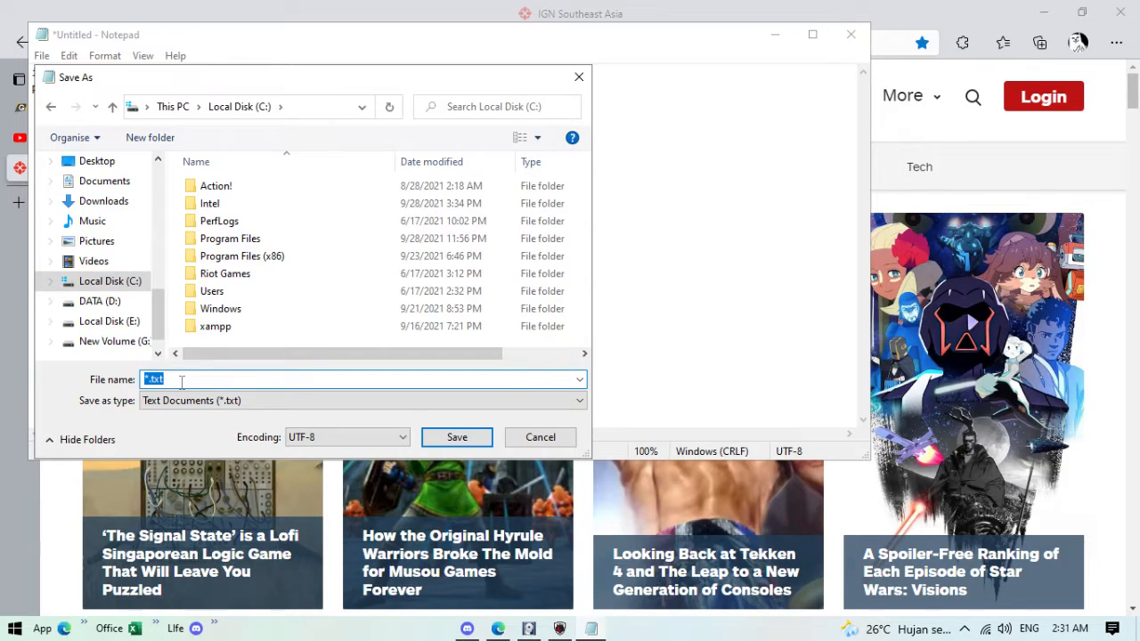
text(acak)
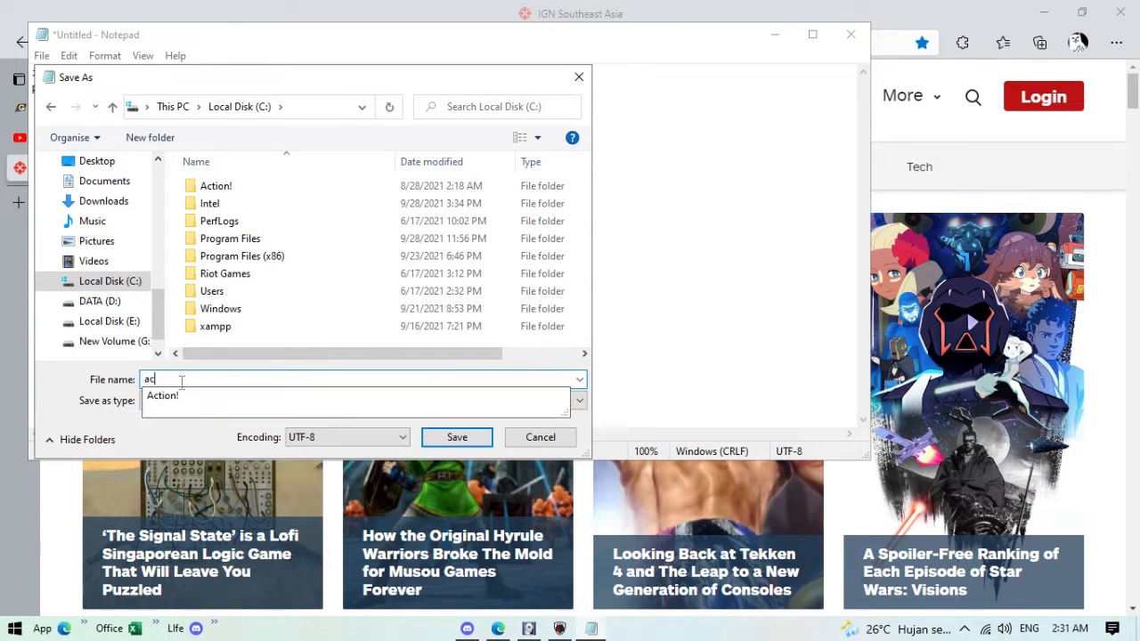
click(457, 436)
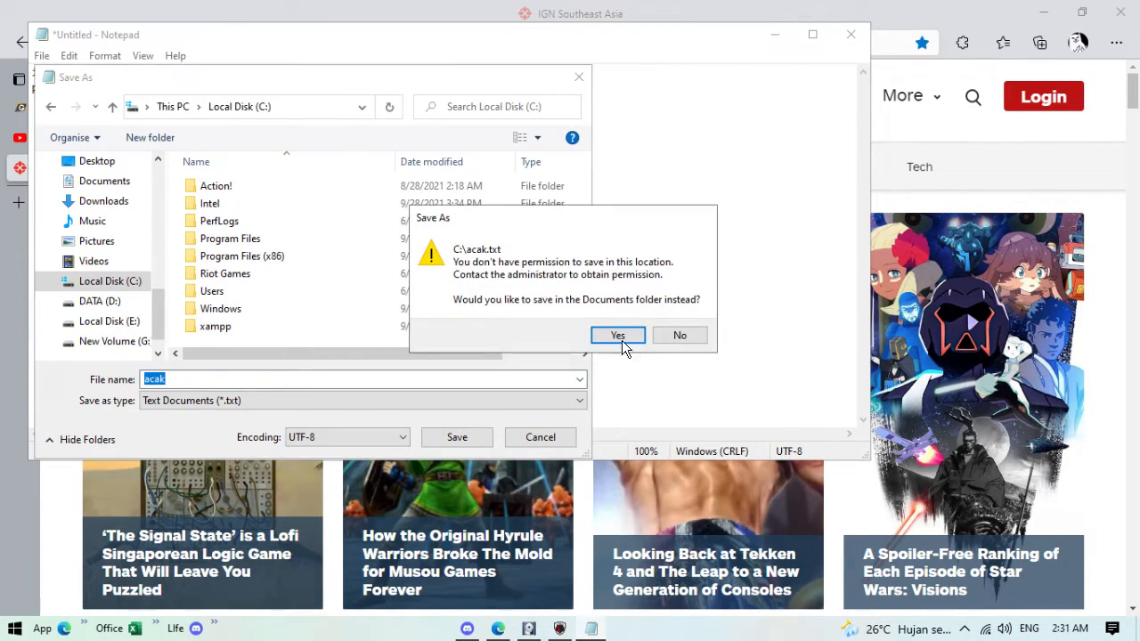
click(611, 334)
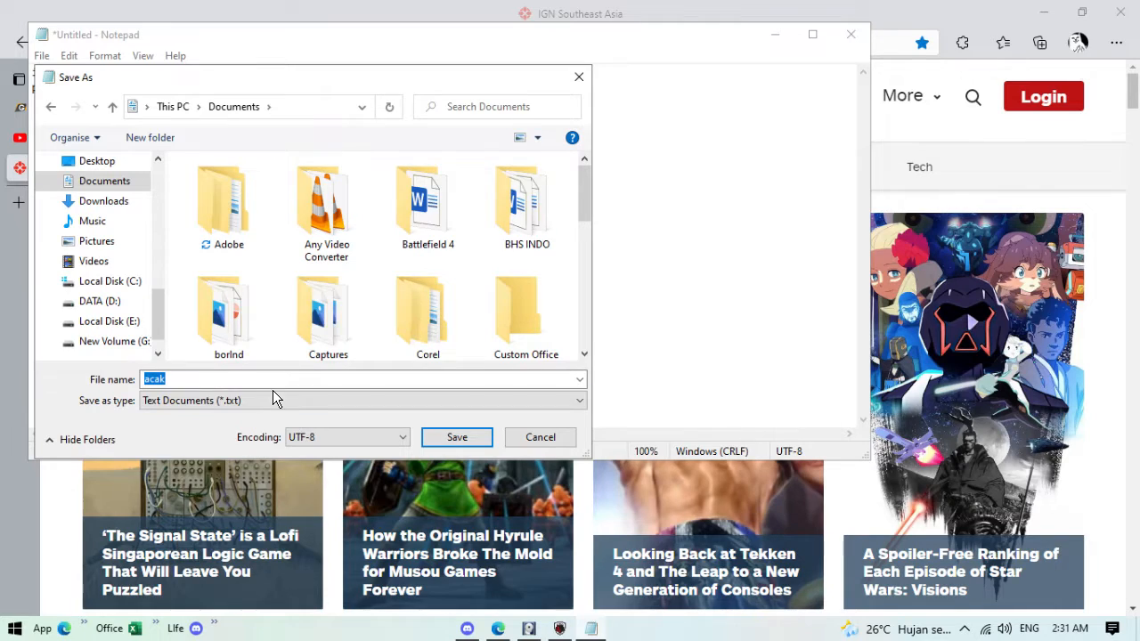
click(457, 437)
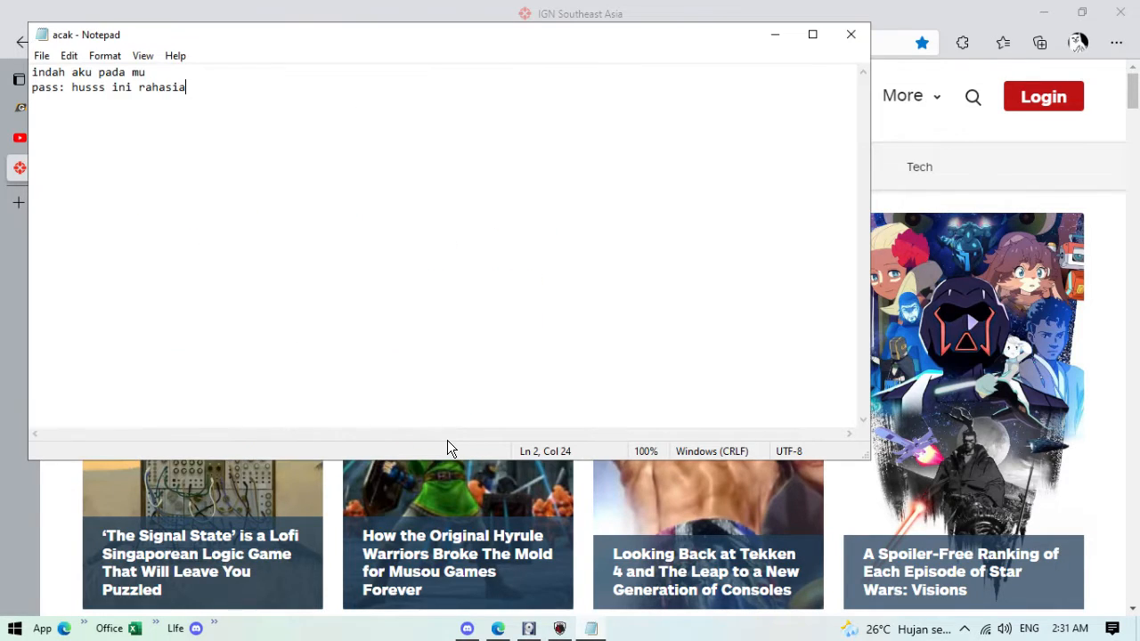
Step: Close Notepad and return to FTK Imager, starting Capture Memory
click(851, 35)
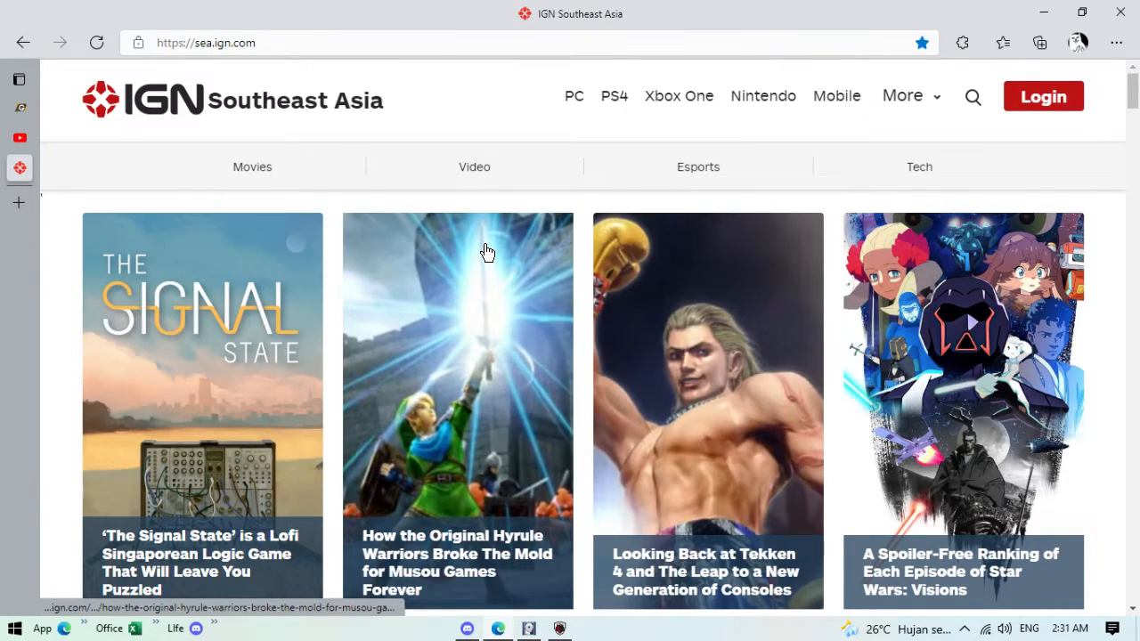
click(15, 630)
click(17, 630)
click(533, 631)
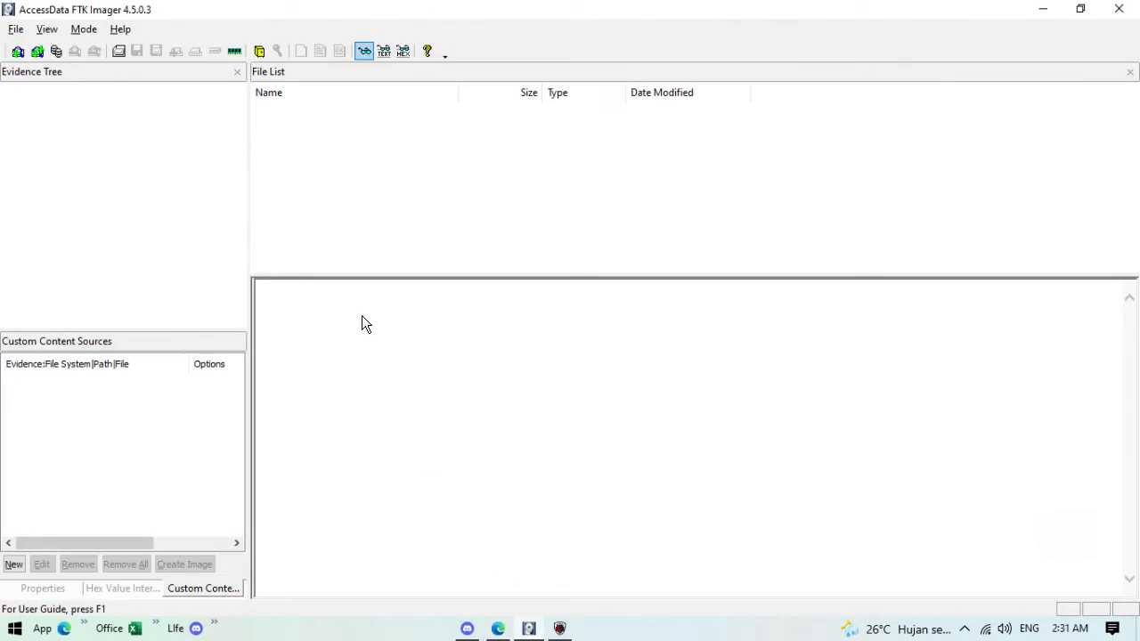
click(234, 52)
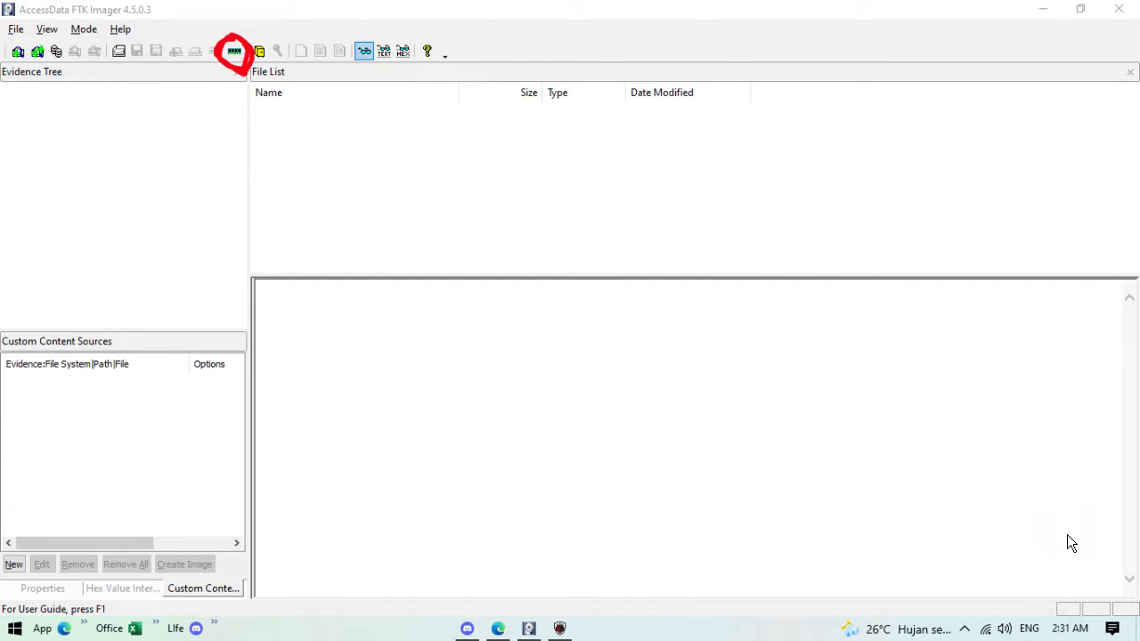
Step: Set the destination to Local Disk (C:), capture memdump.mem, and close the finished report
click(234, 50)
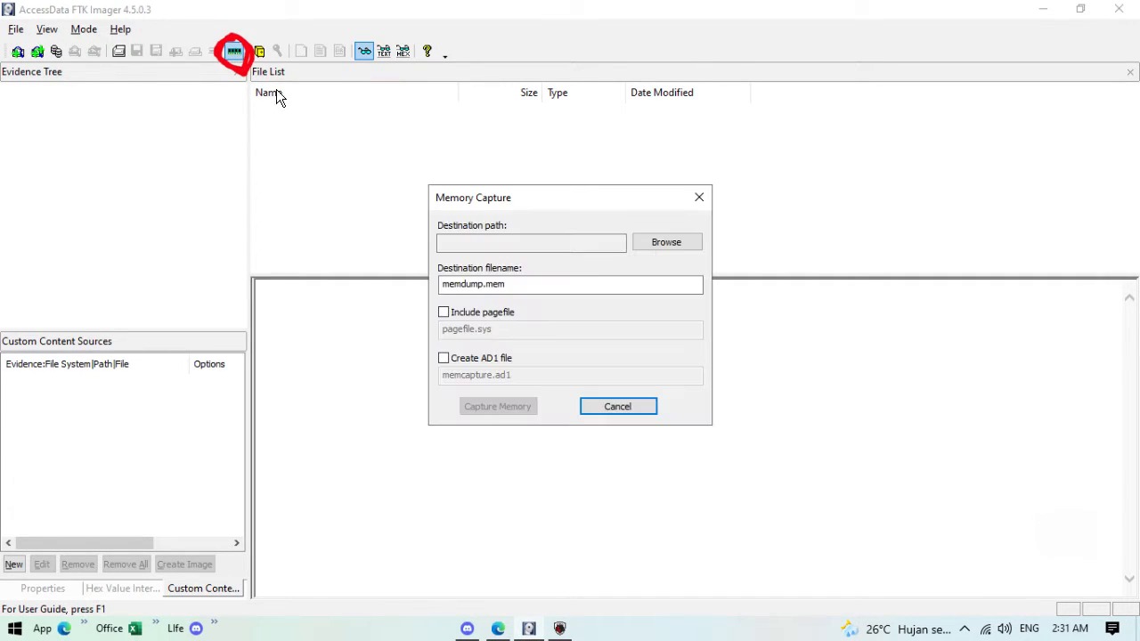
click(671, 248)
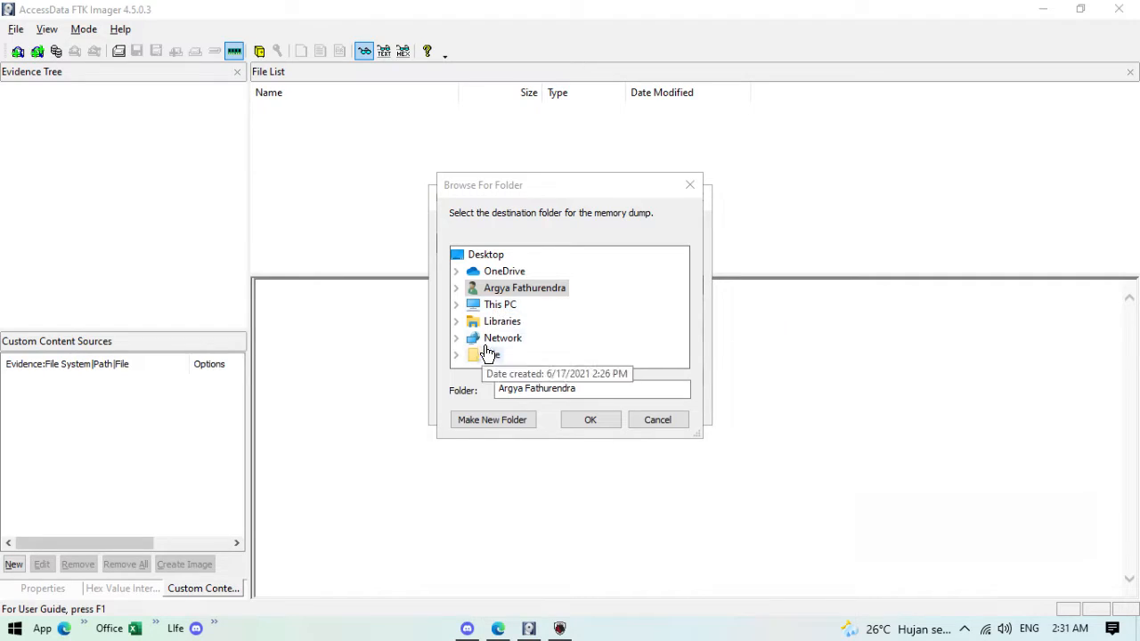
click(456, 304)
scroll(554, 338, down, 4)
scroll(491, 277, up, 1)
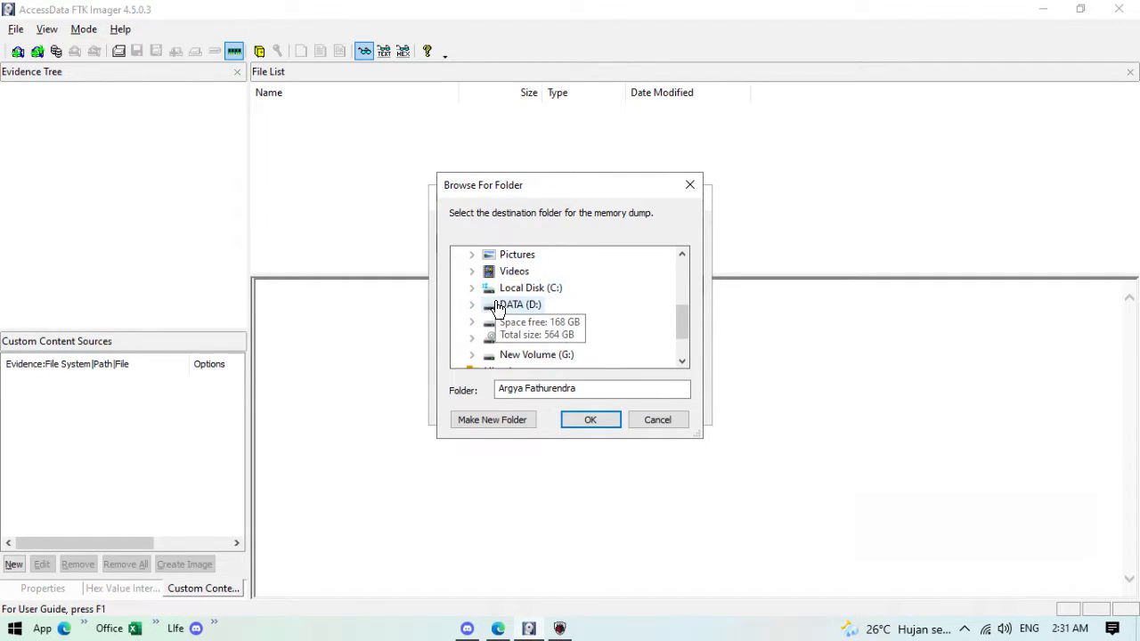
double_click(495, 287)
click(605, 426)
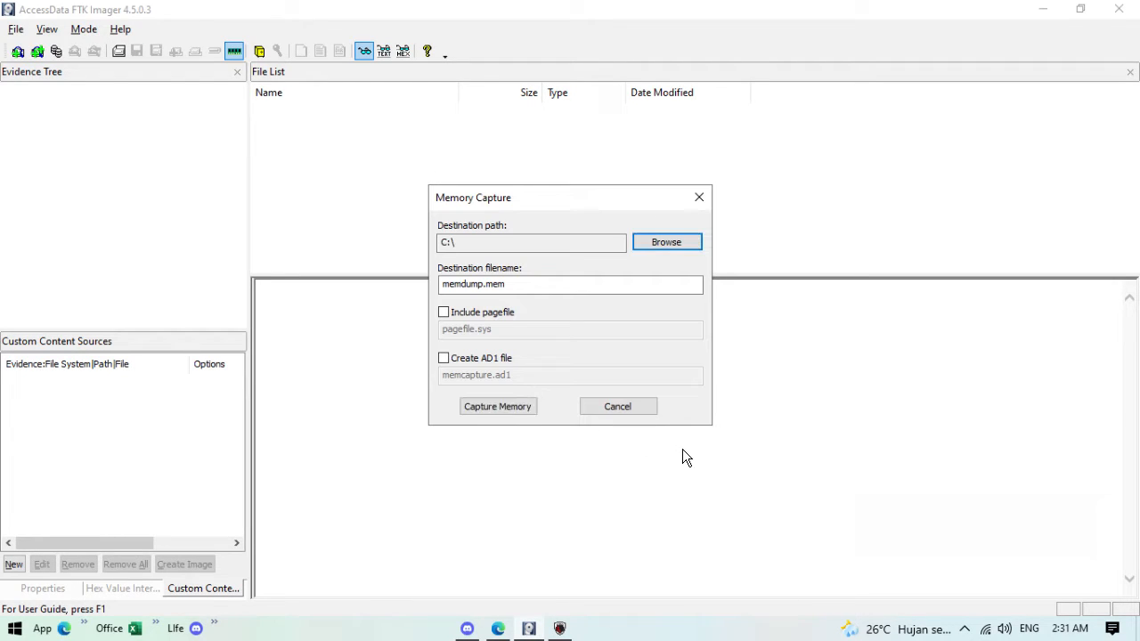
click(534, 406)
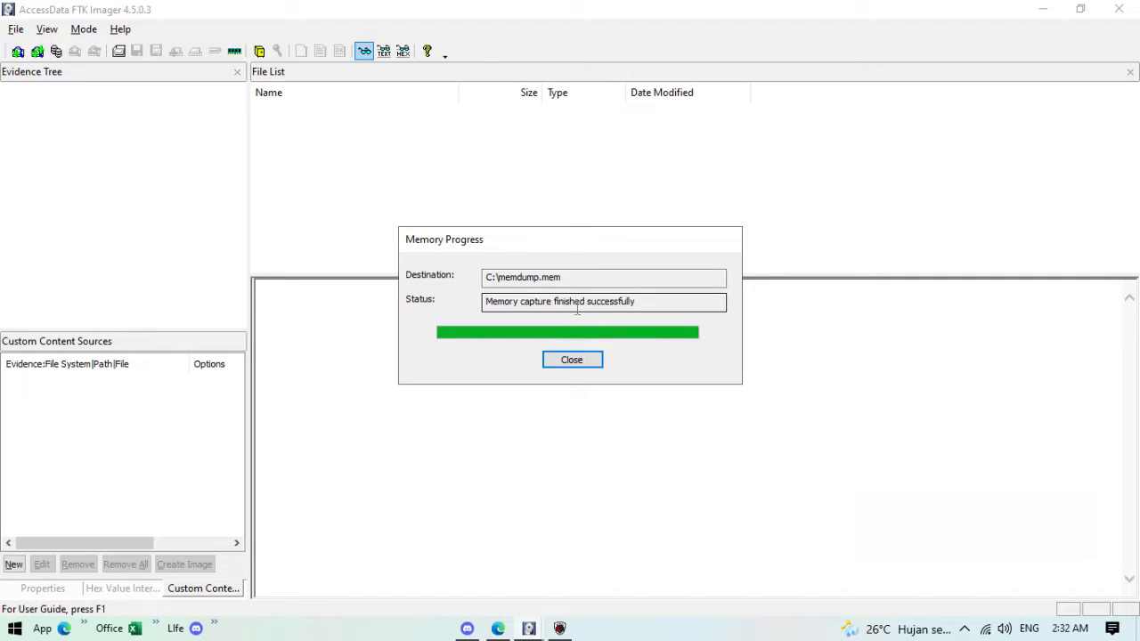
click(573, 359)
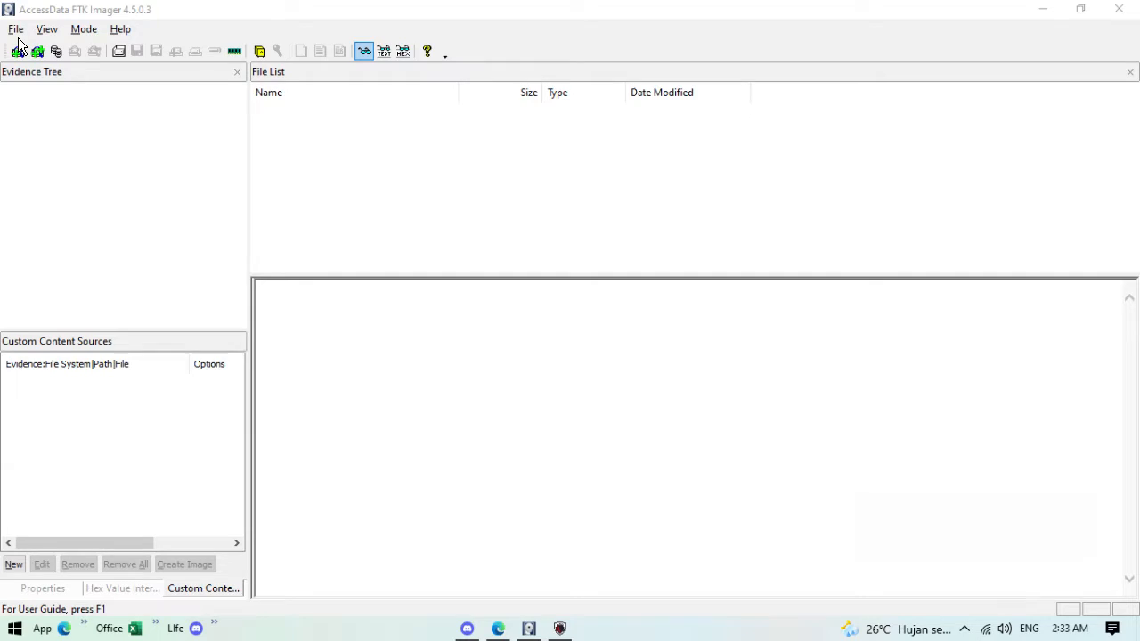
Step: Start Add Evidence Item and choose Image File as the source type
mouse_move(17, 37)
mouse_down()
mouse_move(9, 75)
mouse_move(27, 77)
mouse_move(36, 51)
mouse_move(20, 39)
mouse_up()
click(15, 29)
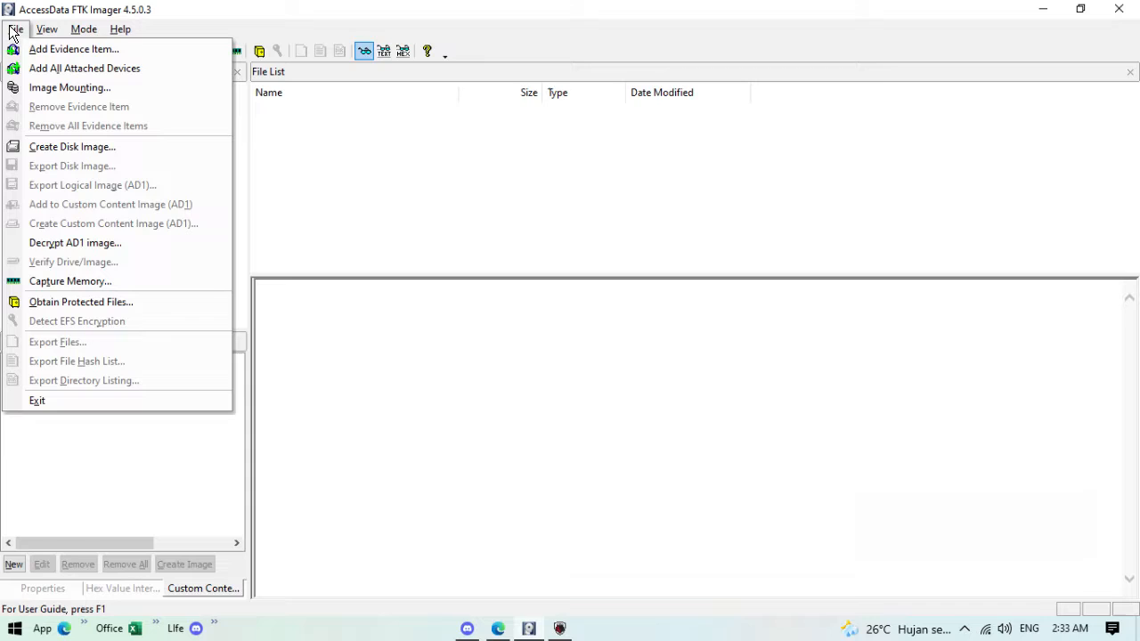
click(35, 49)
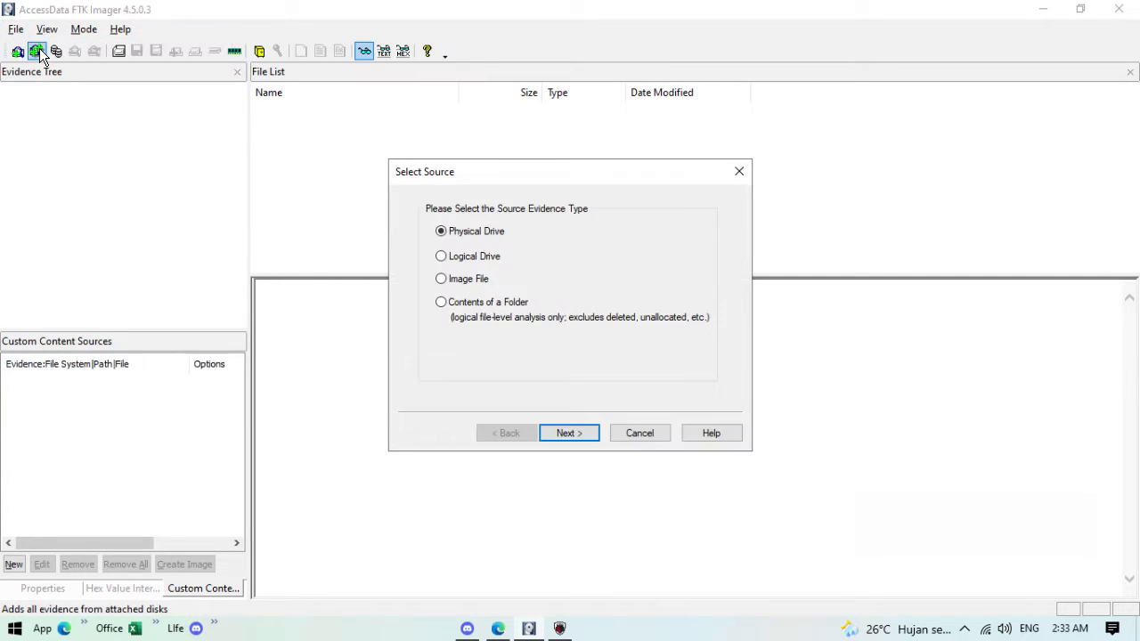
click(872, 529)
drag(438, 287, 498, 295)
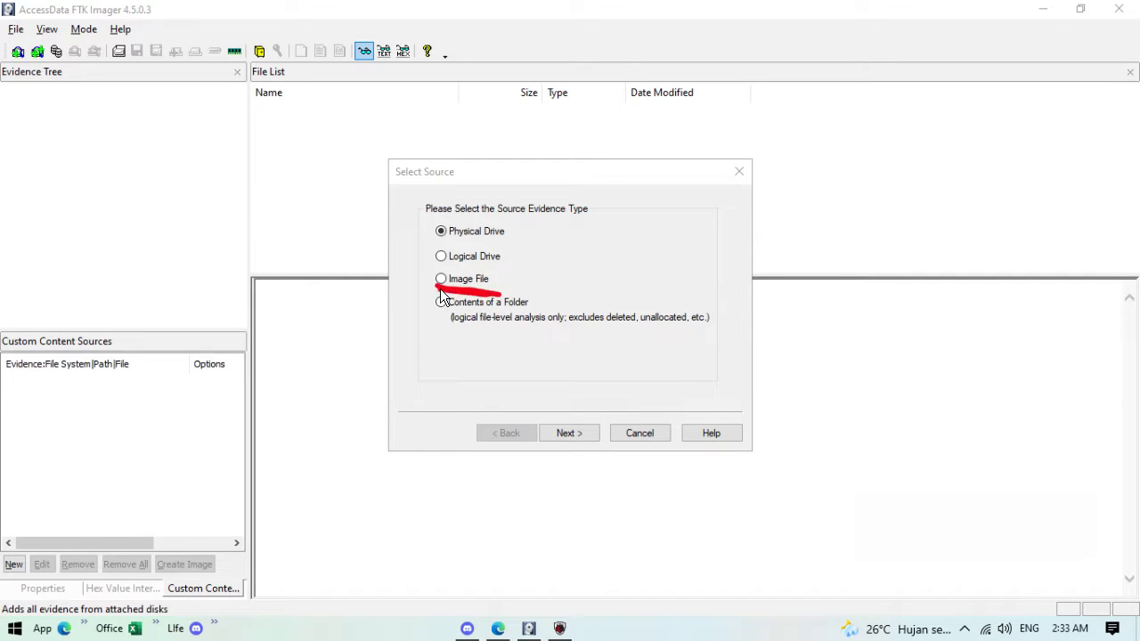
click(1056, 552)
click(608, 401)
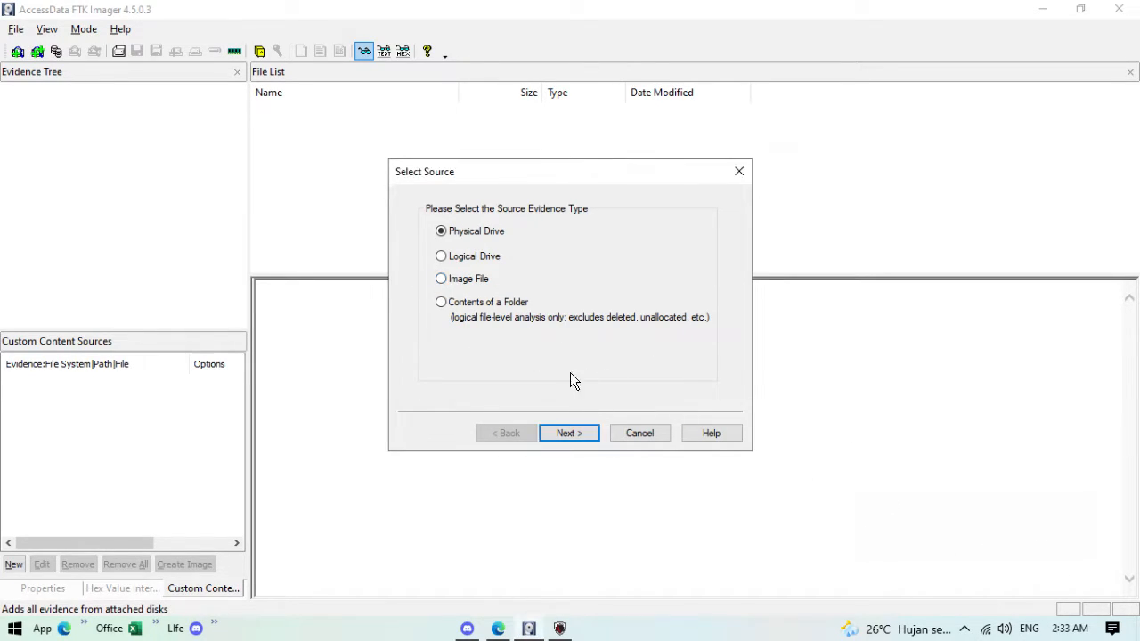
click(441, 280)
click(583, 436)
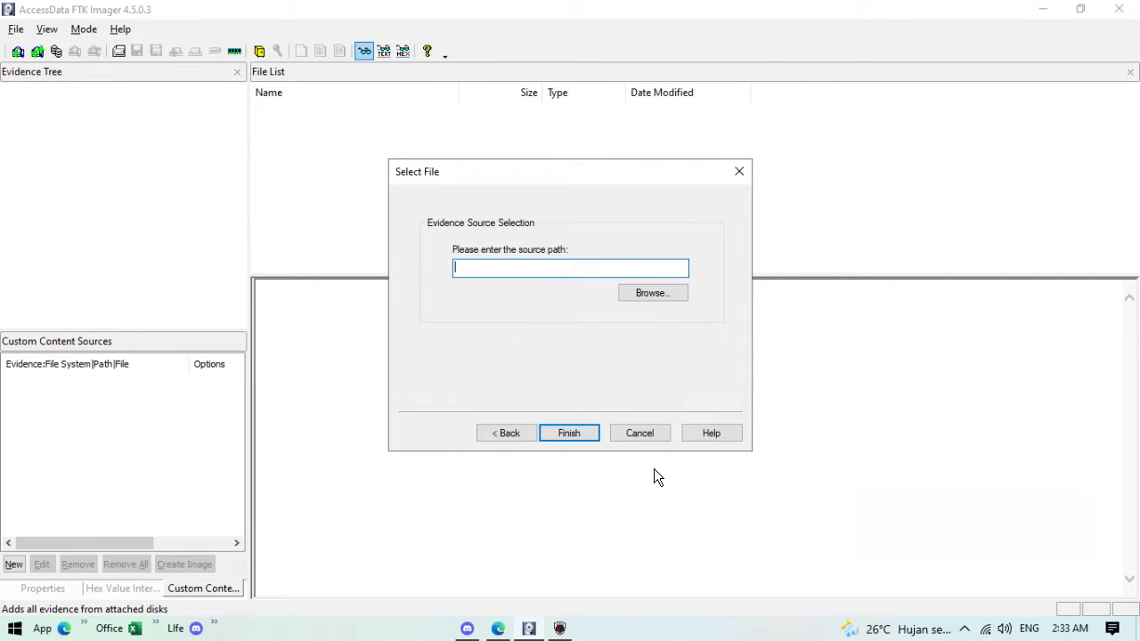
Step: Select C:\memdump.mem as the image file and finish adding it
click(666, 301)
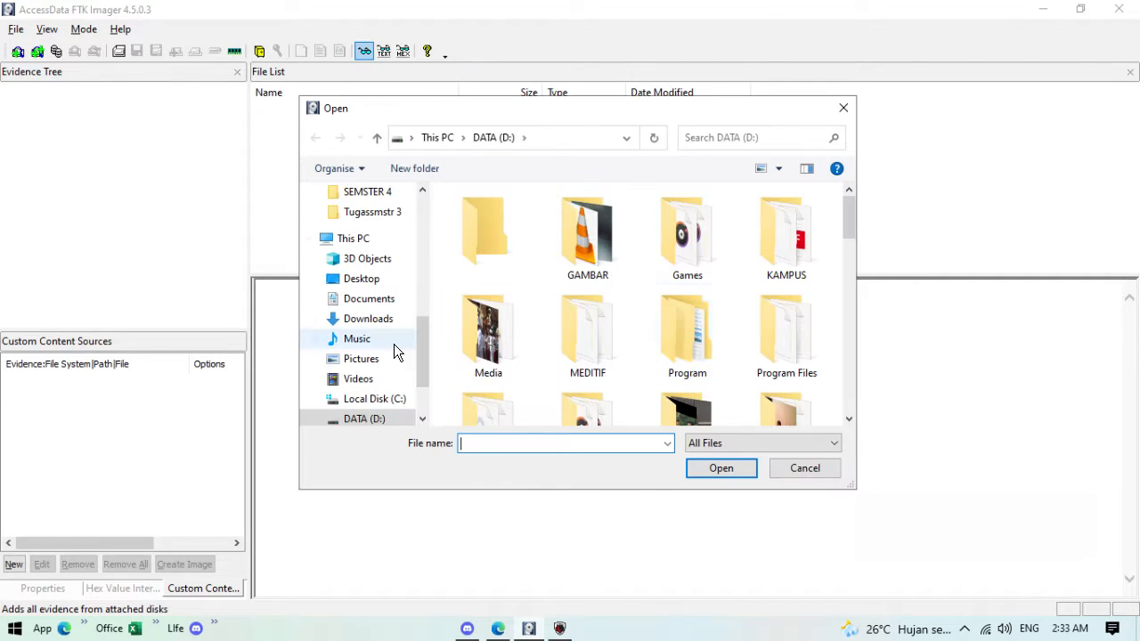
click(384, 406)
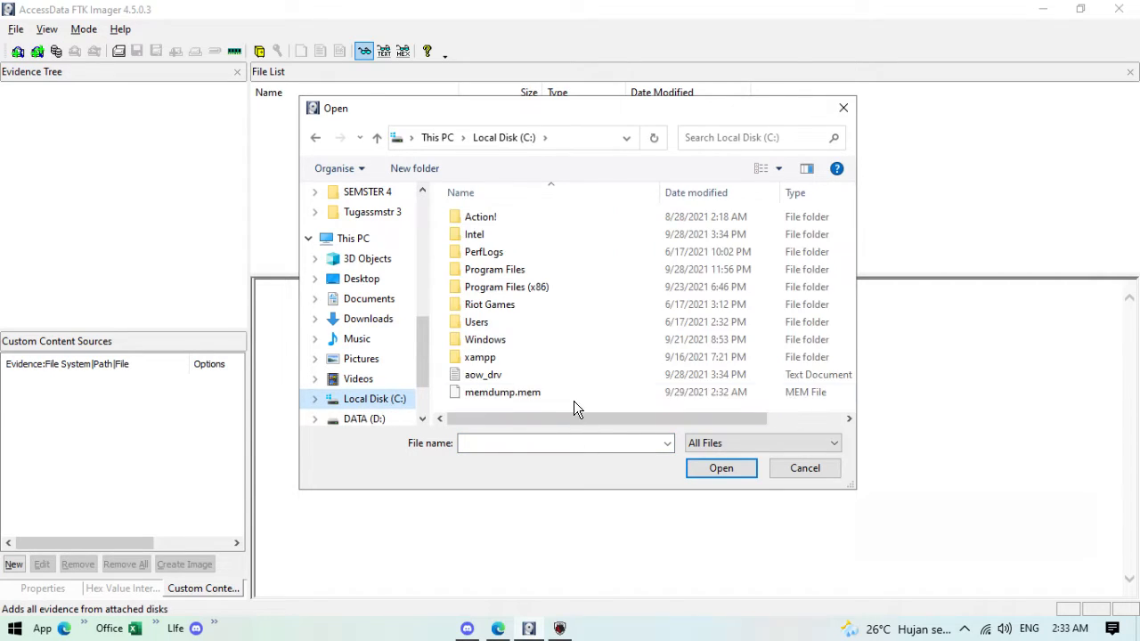
click(477, 393)
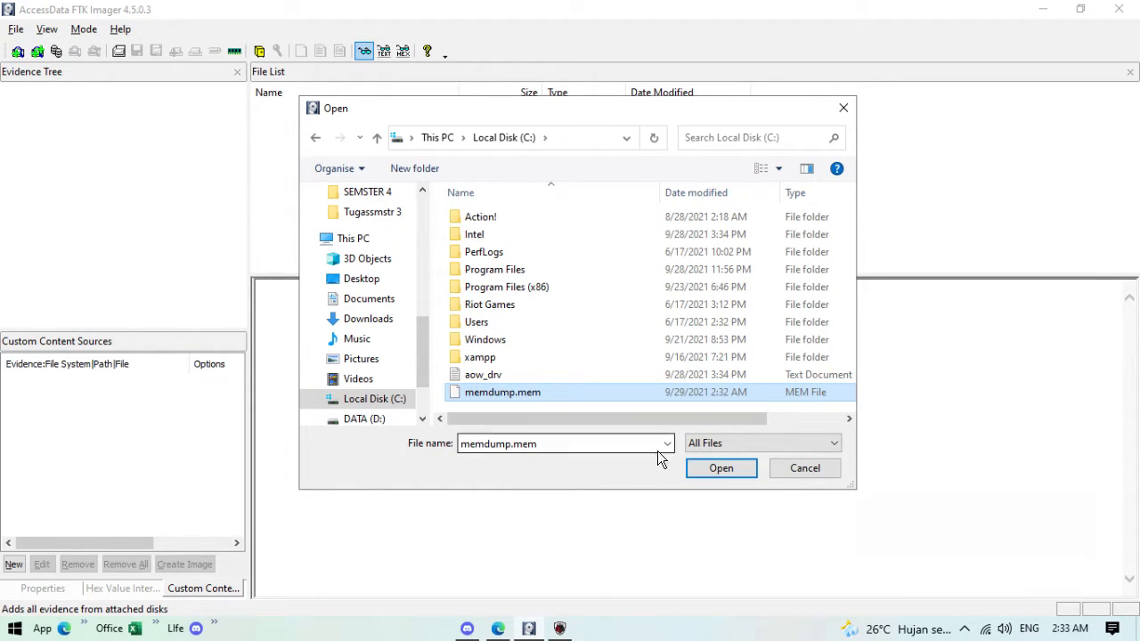
click(723, 469)
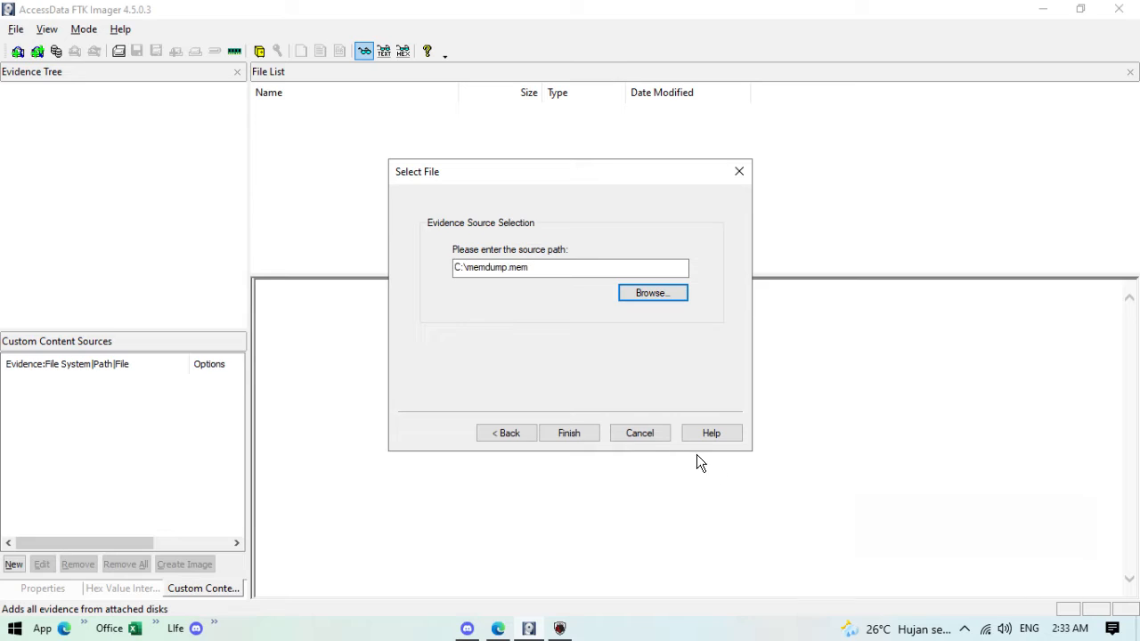
click(584, 435)
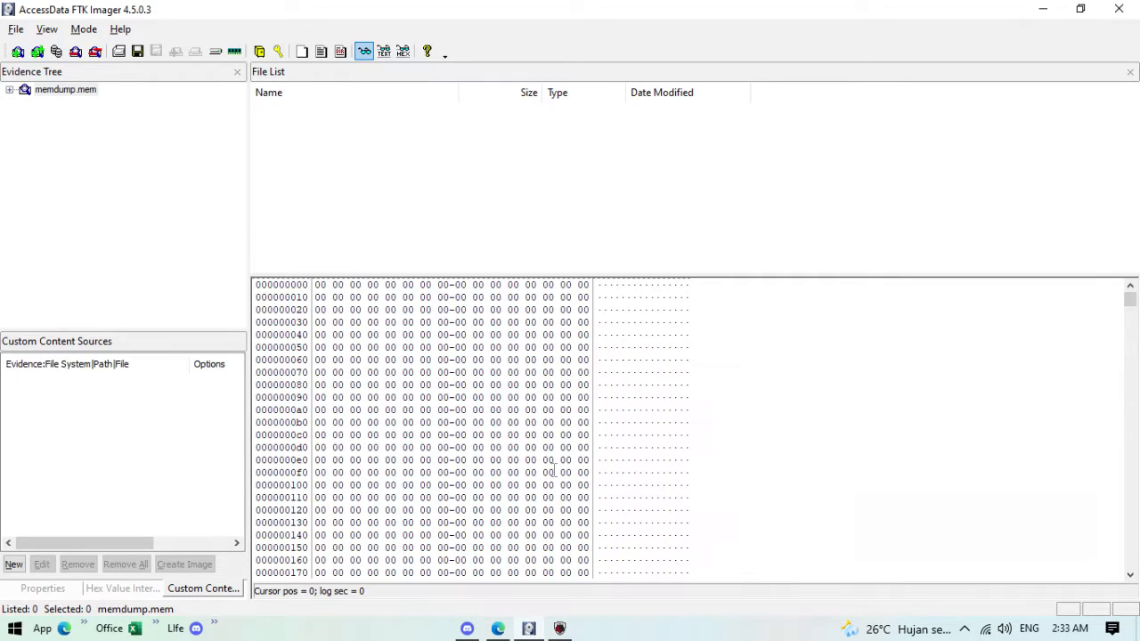
Step: Select memdump.mem in the evidence tree and try enlarging, then shrinking, the hex pane
click(52, 89)
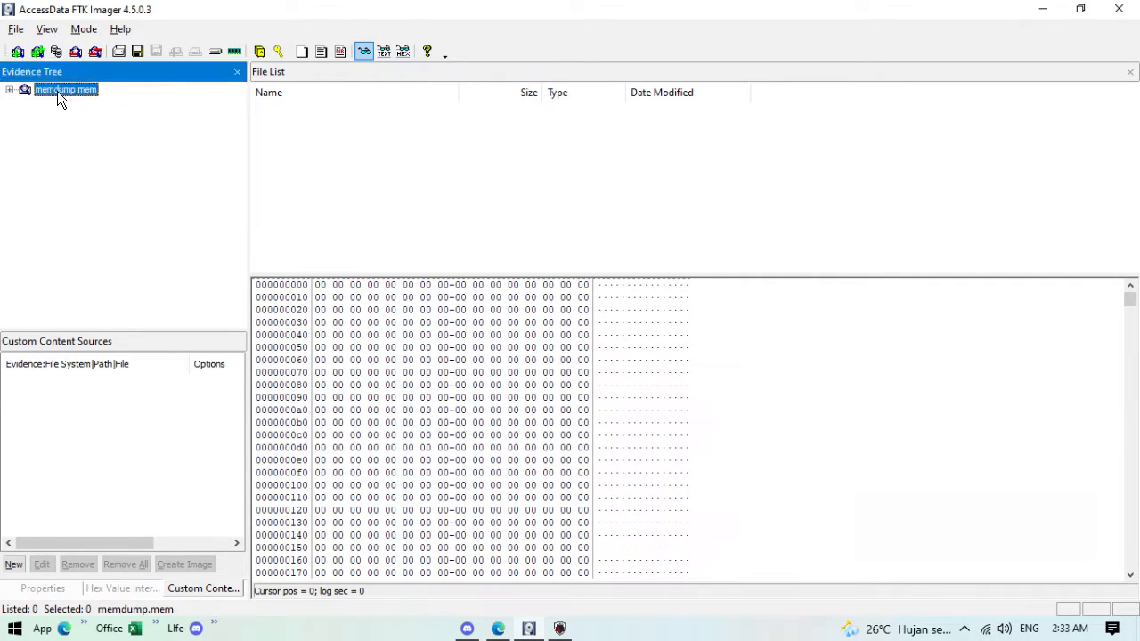
scroll(481, 356, down, 2)
scroll(481, 356, down, 11)
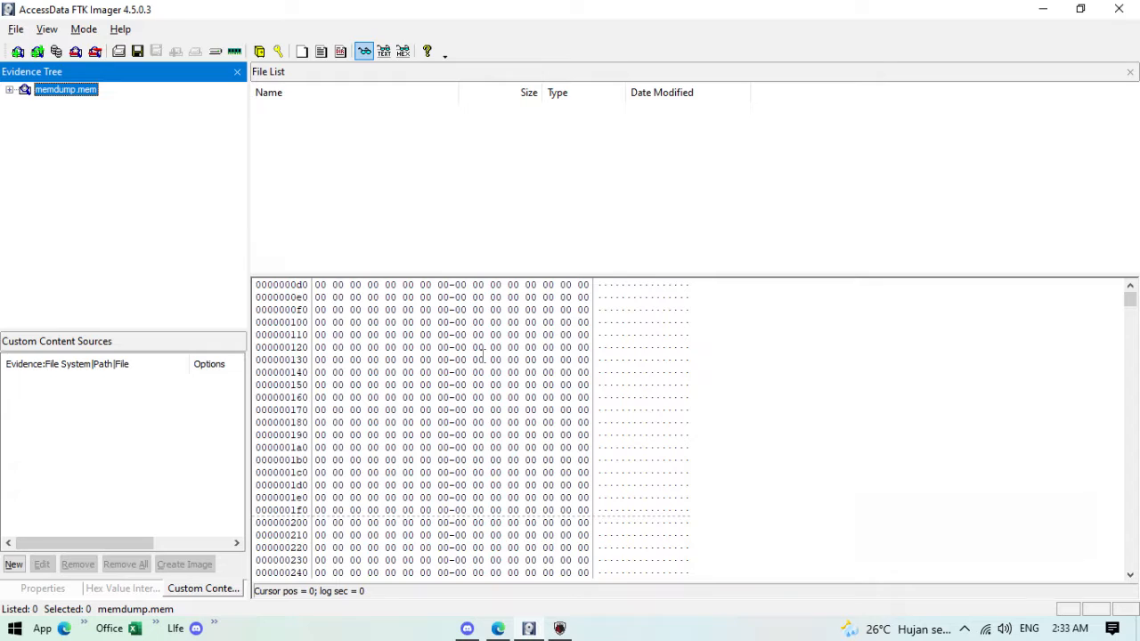
scroll(373, 444, down, 1)
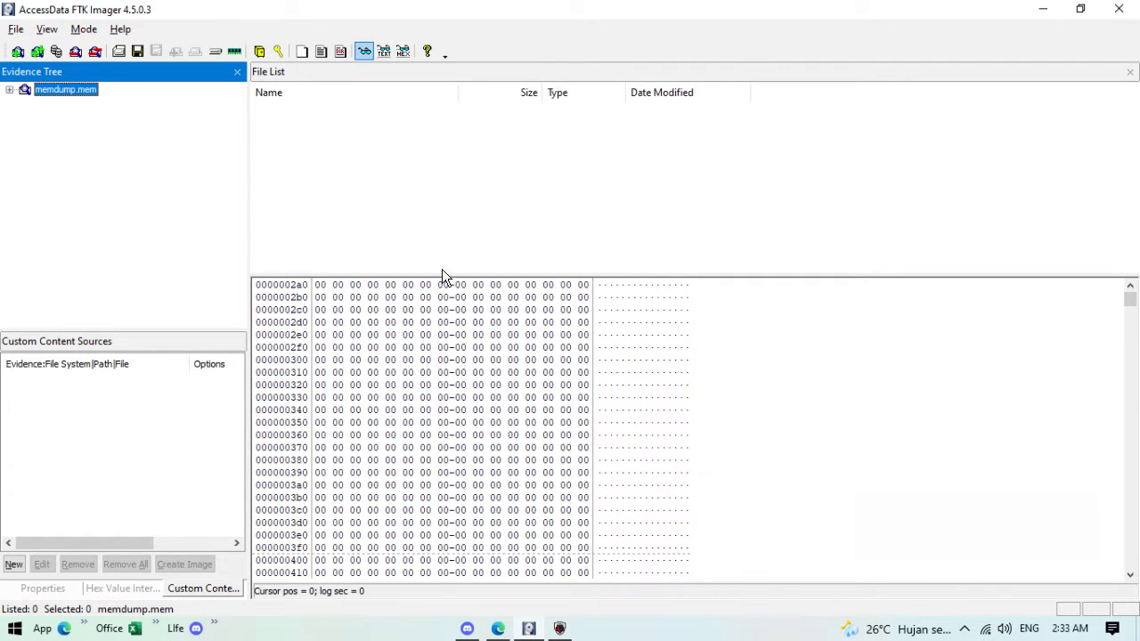
drag(448, 276, 445, 140)
scroll(410, 347, down, 11)
scroll(411, 347, down, 14)
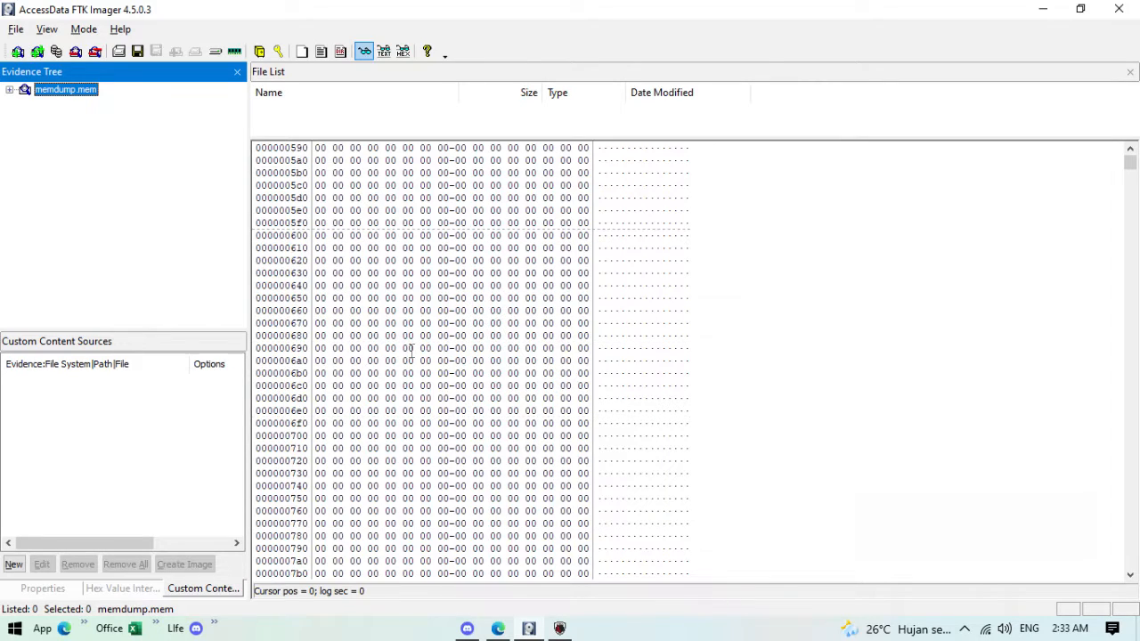
click(368, 334)
scroll(368, 335, up, 7)
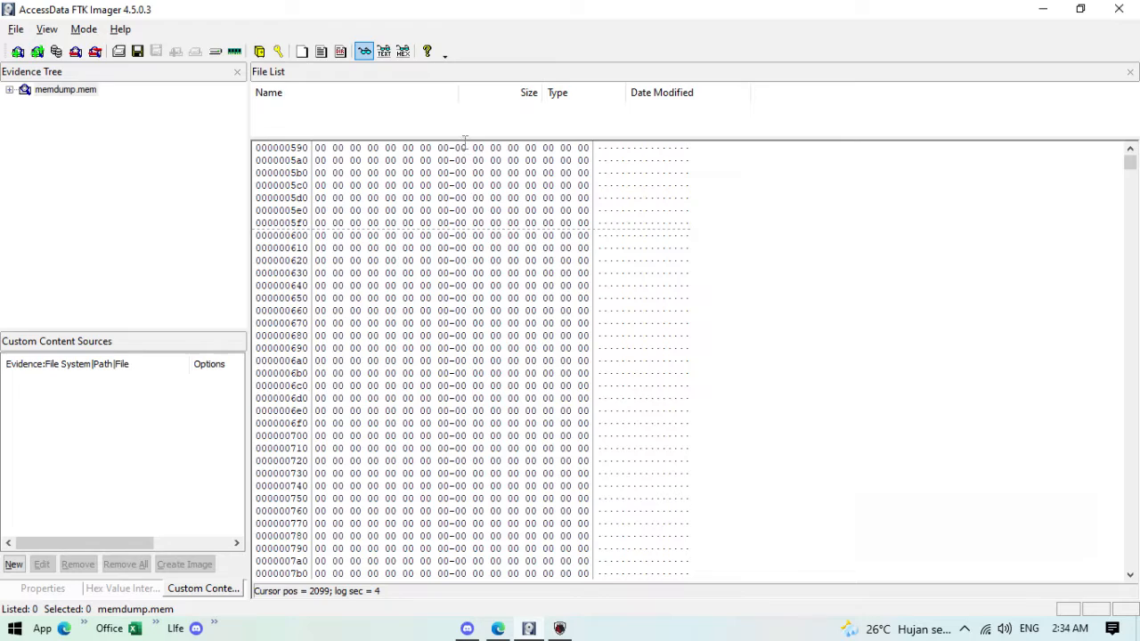
drag(462, 140, 468, 294)
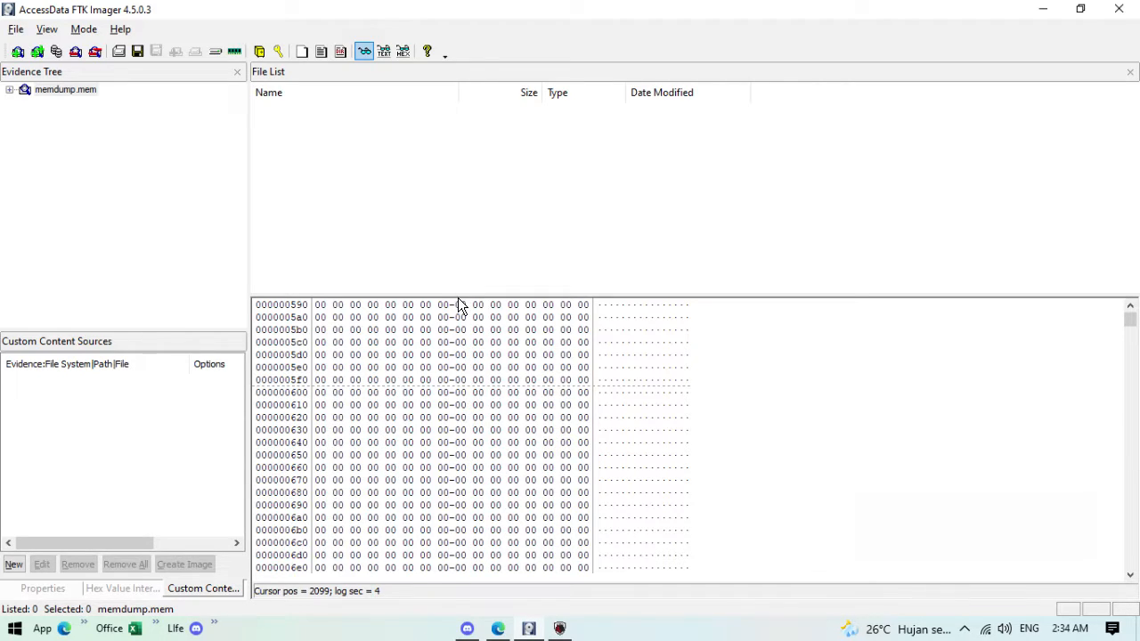
Step: Drag the splitter upward so the hex pane shows many more rows
scroll(457, 305, down, 4)
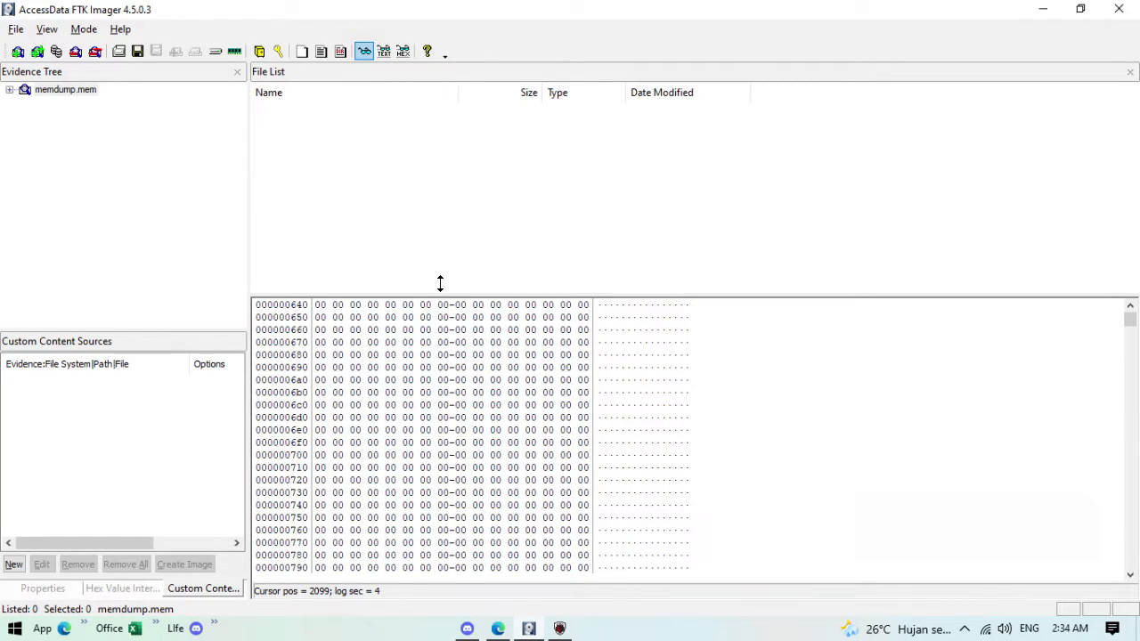
drag(445, 264, 409, 233)
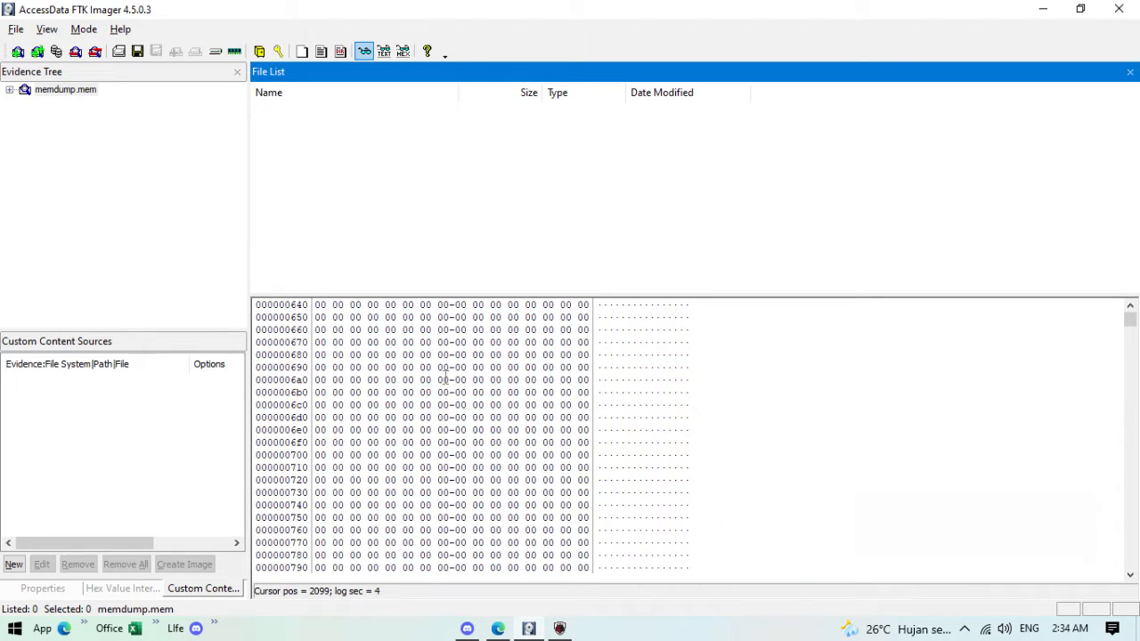
scroll(482, 358, down, 2)
scroll(482, 357, up, 1)
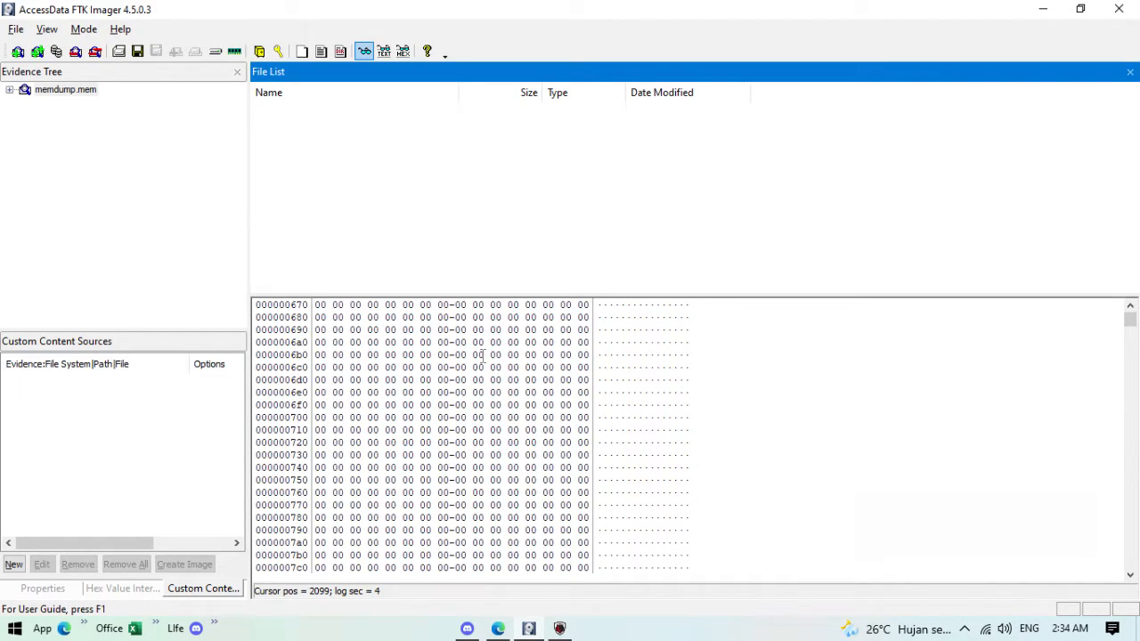
drag(507, 297, 504, 155)
click(507, 304)
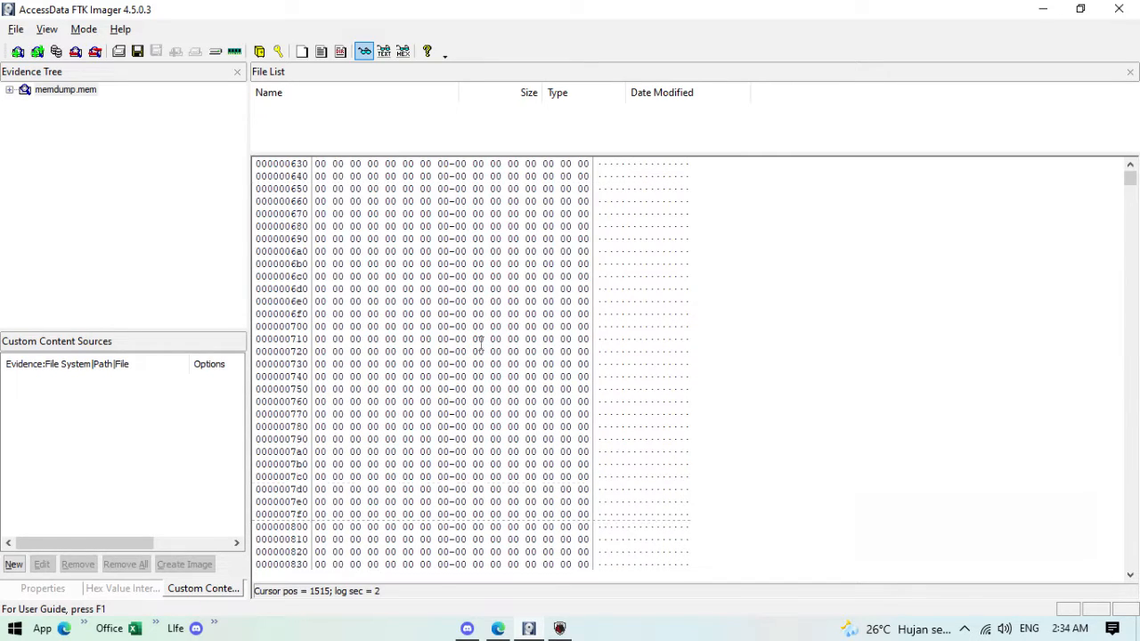
Step: Turn Show decimal offsets on, then back to hexadecimal offsets
right_click(473, 347)
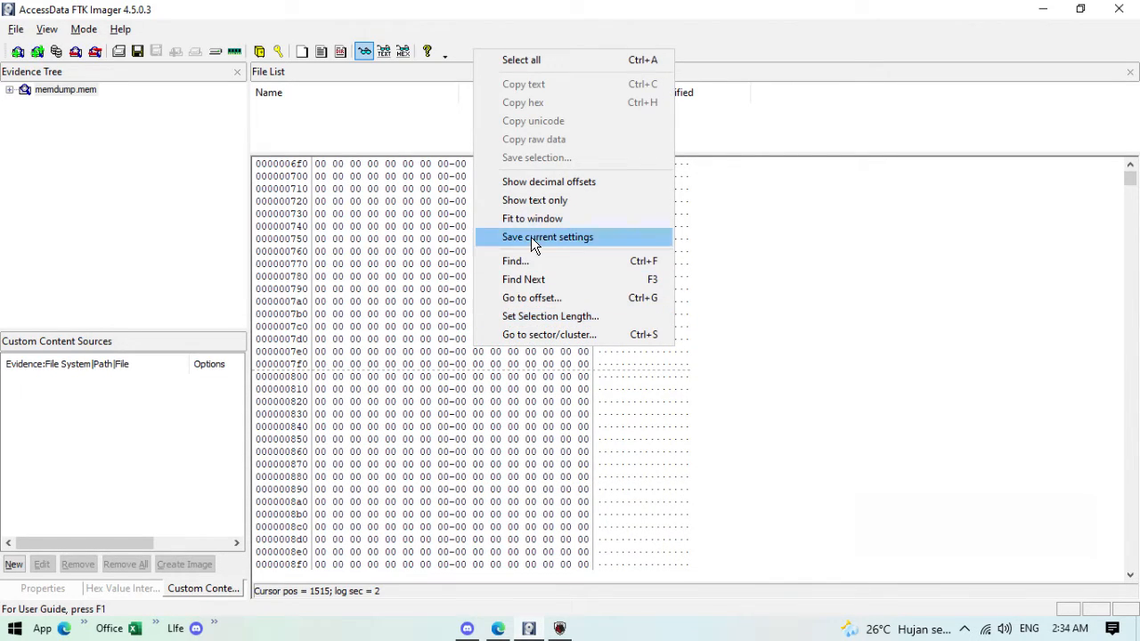
click(543, 183)
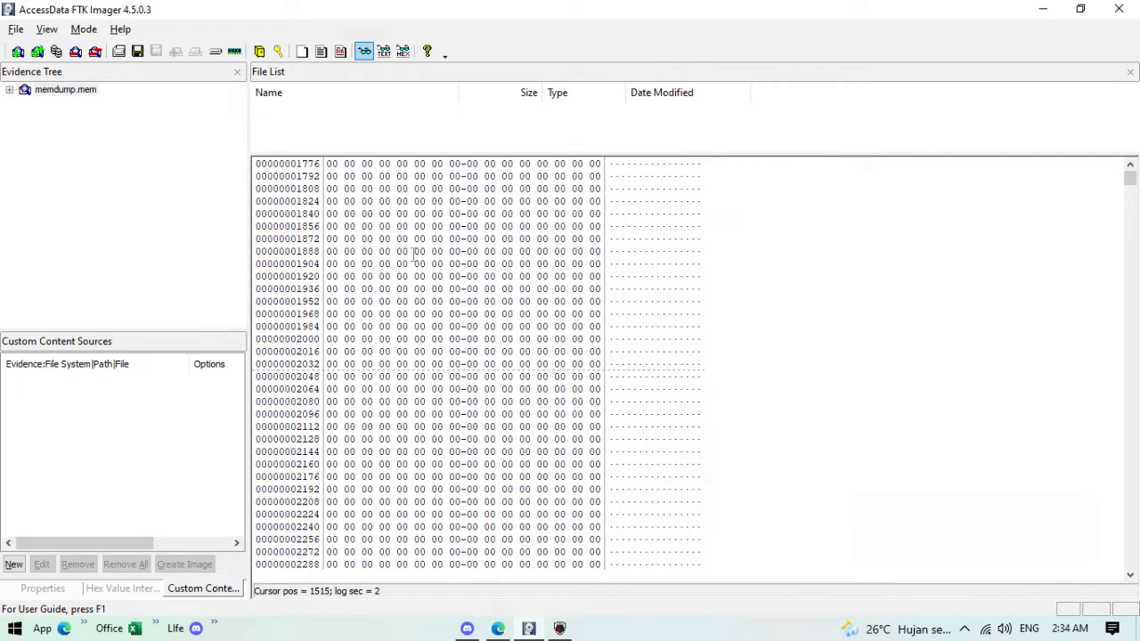
right_click(372, 268)
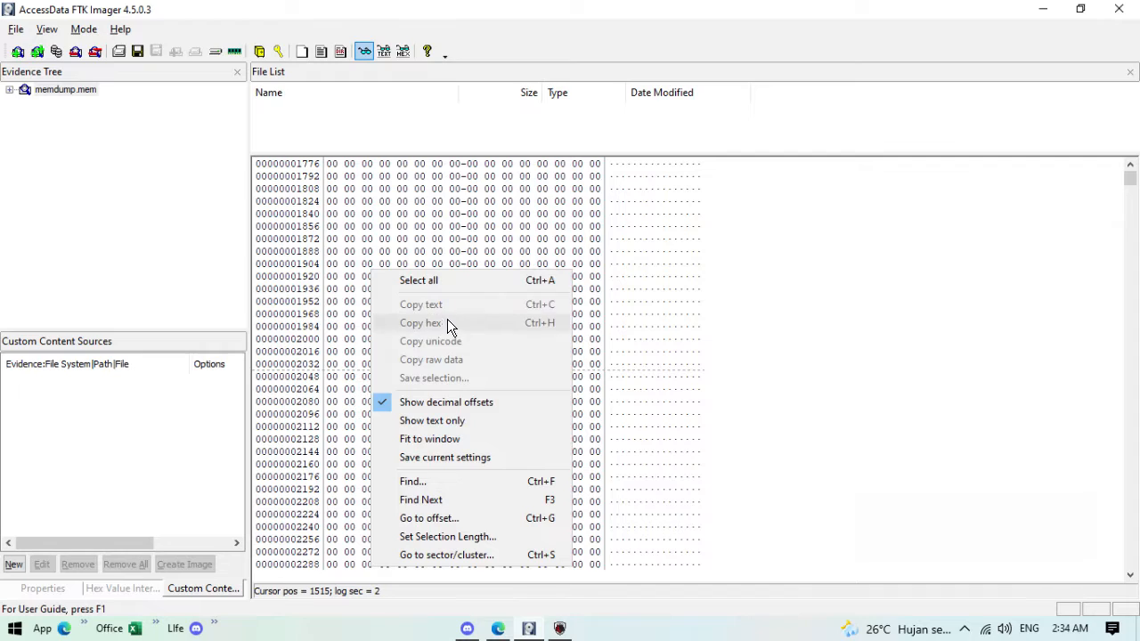
click(420, 403)
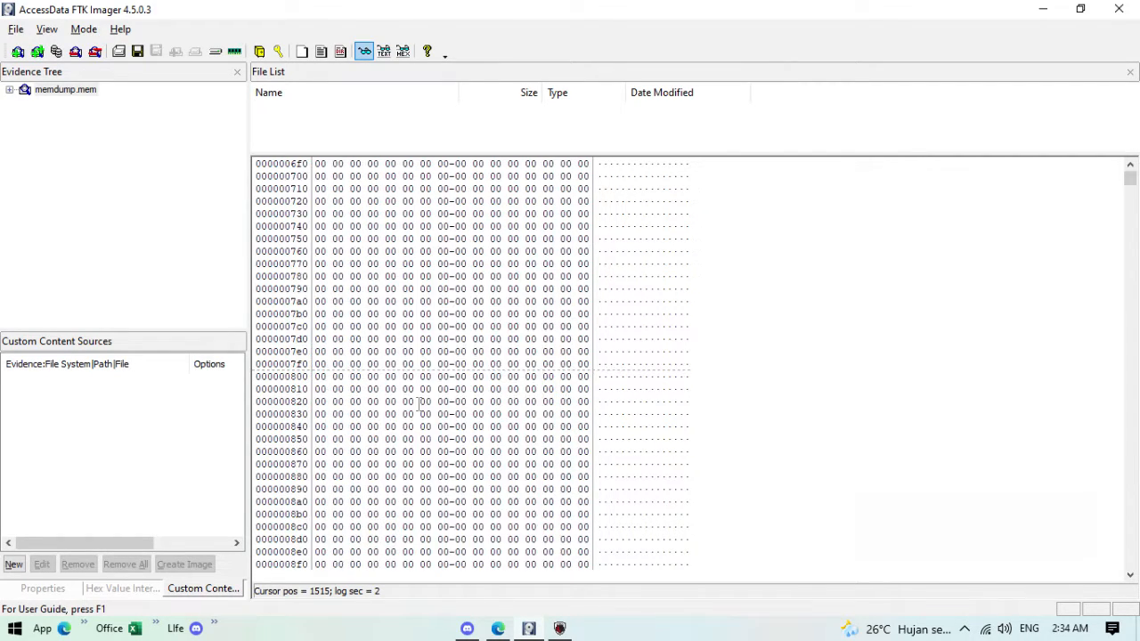
right_click(389, 407)
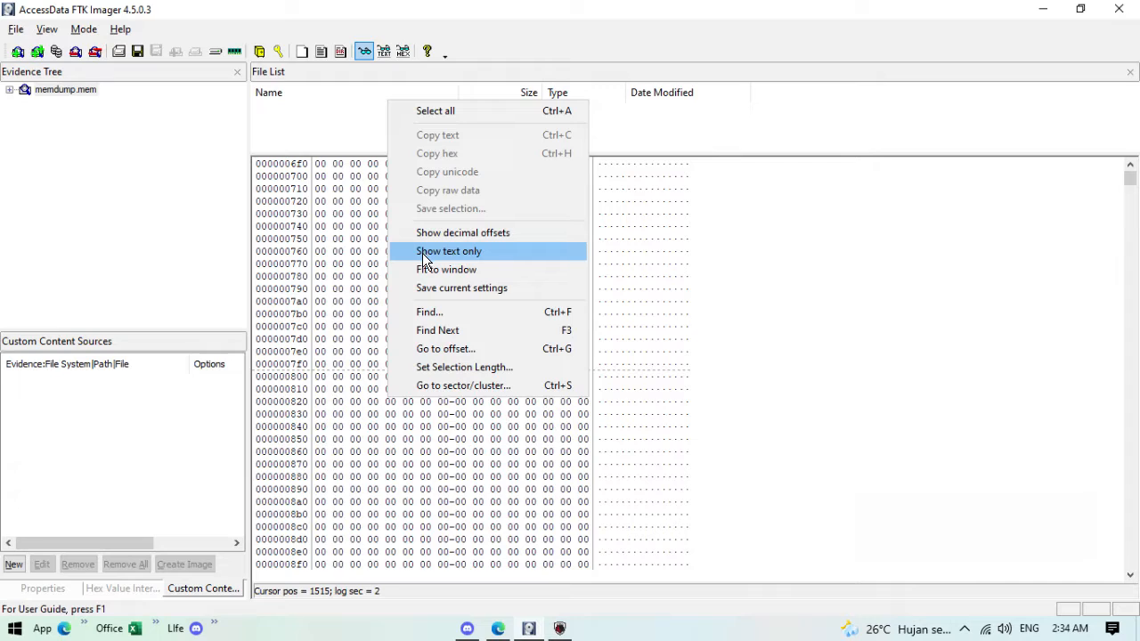
click(281, 188)
Step: Switch the dump display to Show text only and scroll through the text
drag(269, 175, 466, 301)
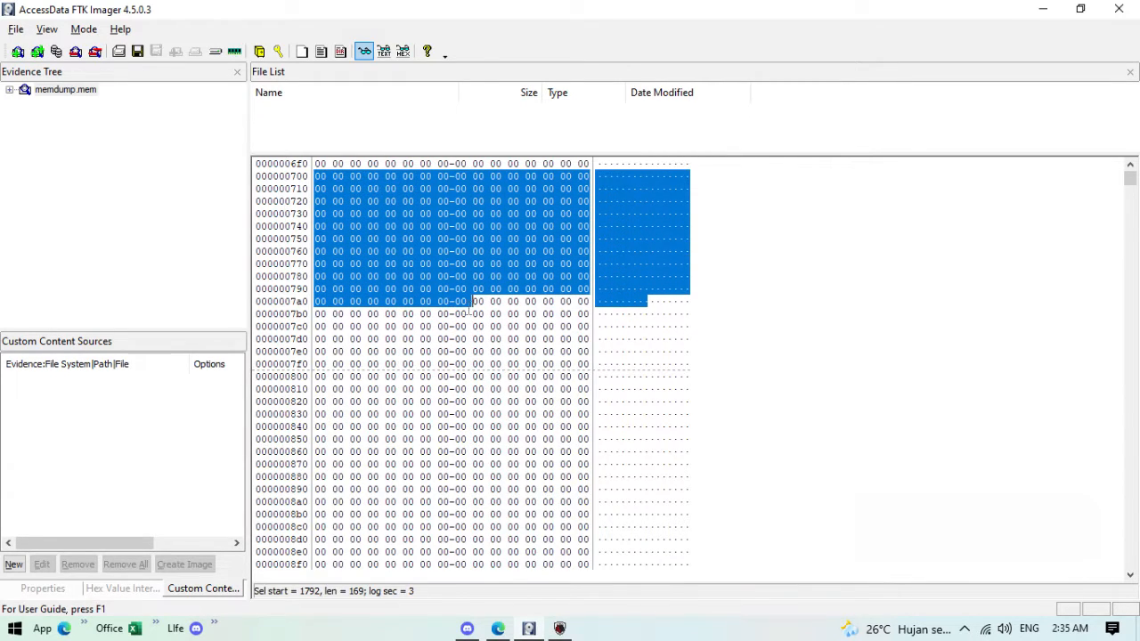
right_click(456, 307)
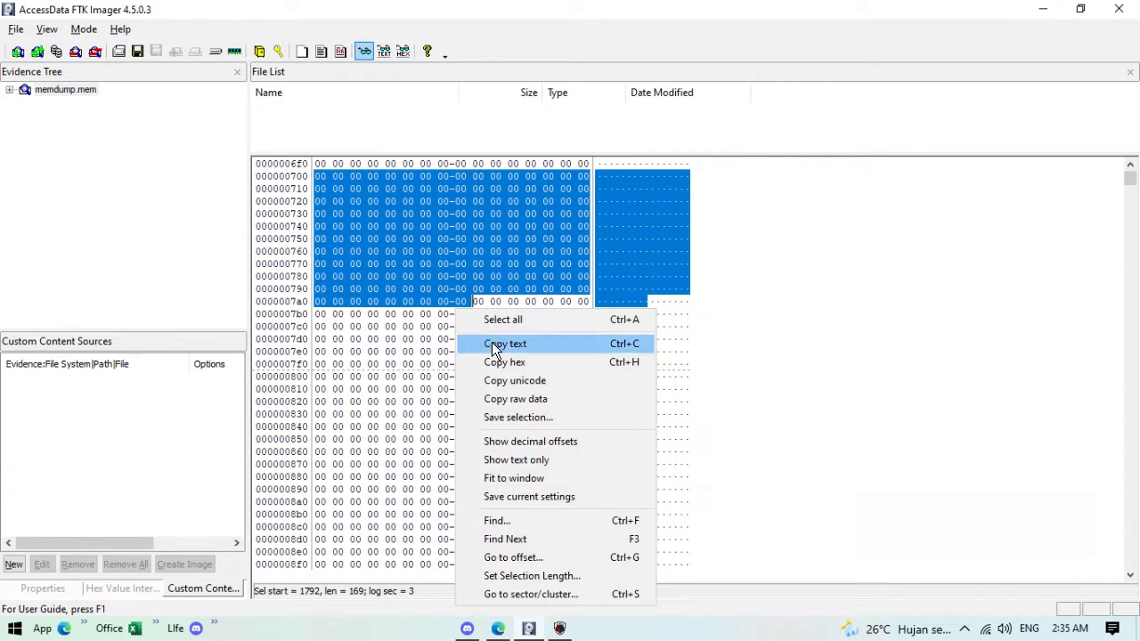
click(511, 460)
click(403, 325)
scroll(411, 357, down, 4)
right_click(411, 357)
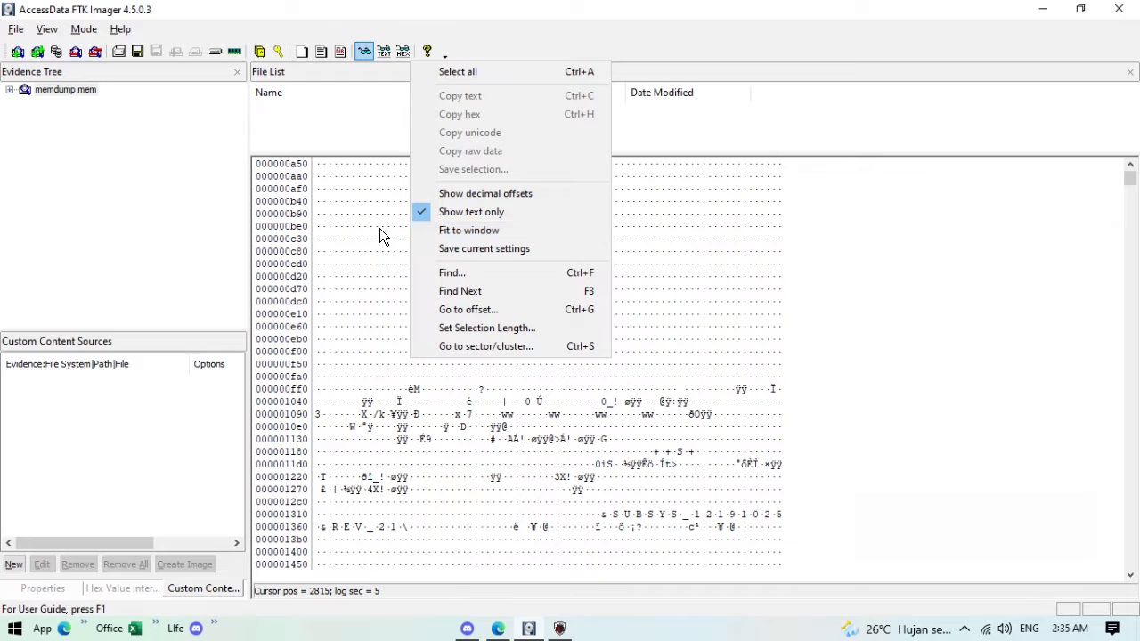
click(365, 340)
scroll(374, 373, down, 7)
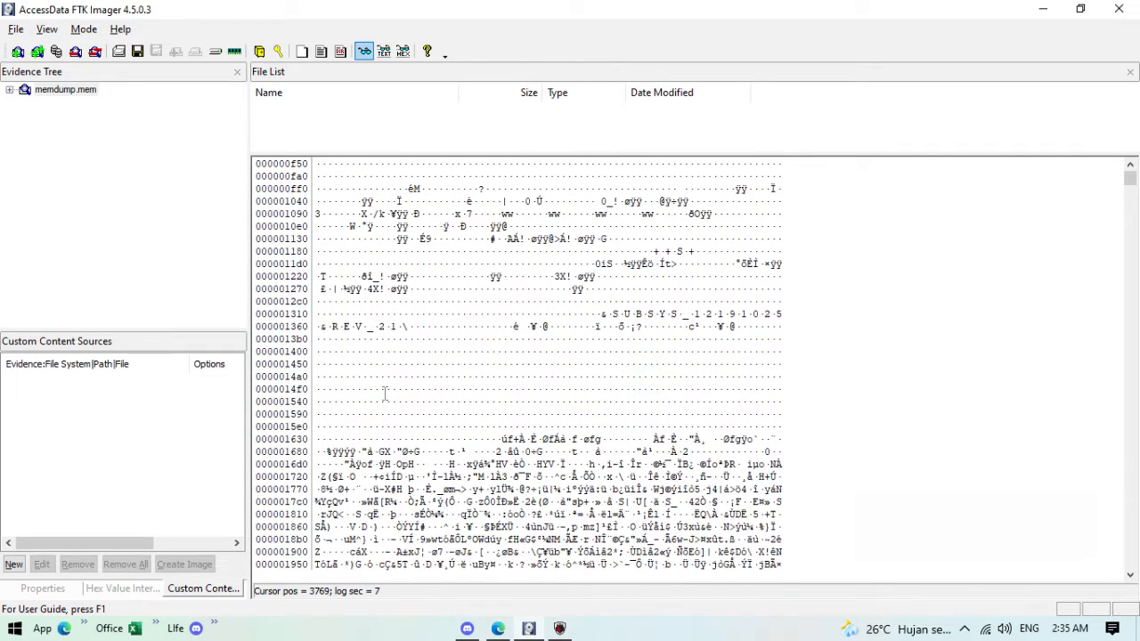
scroll(390, 285, up, 7)
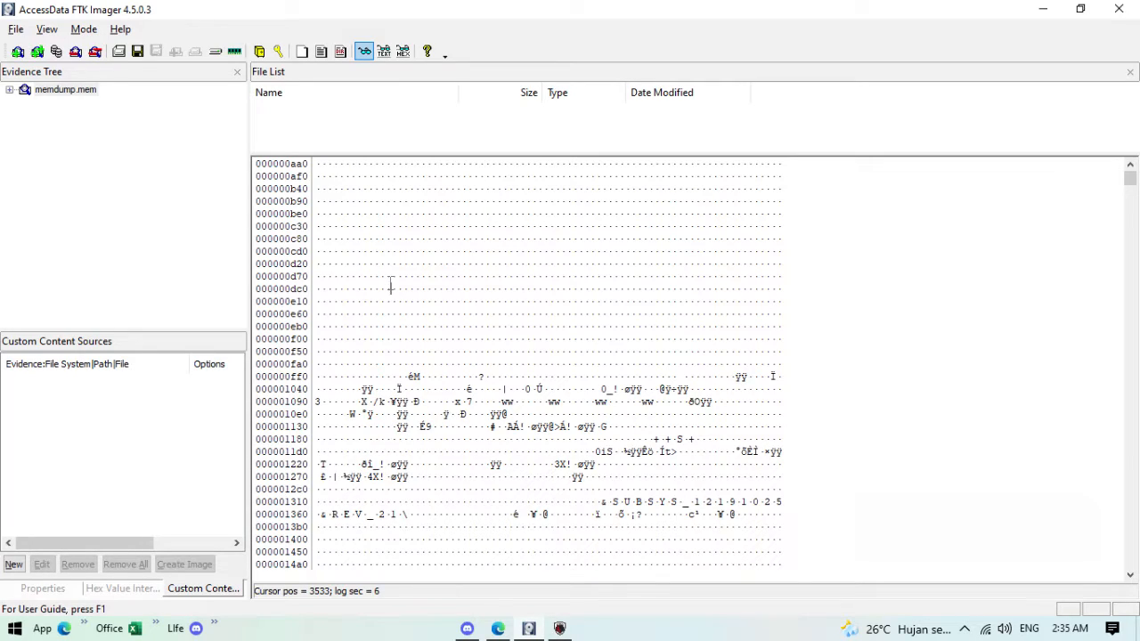
right_click(388, 276)
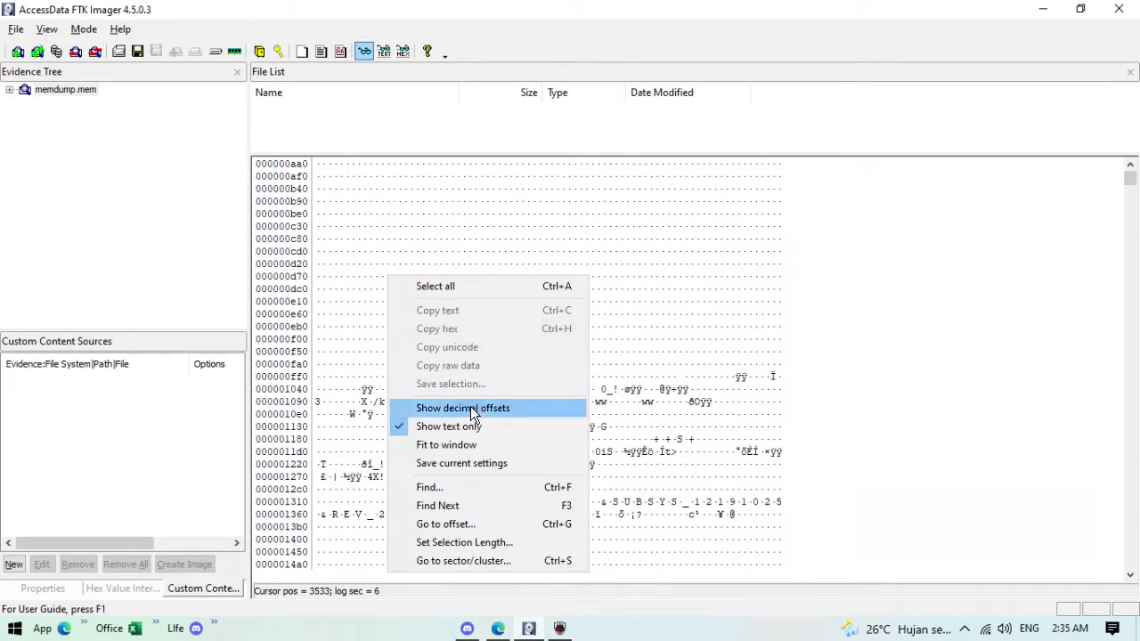
Step: Find 'rahasia' in the dump text and highlight the secret note
click(463, 490)
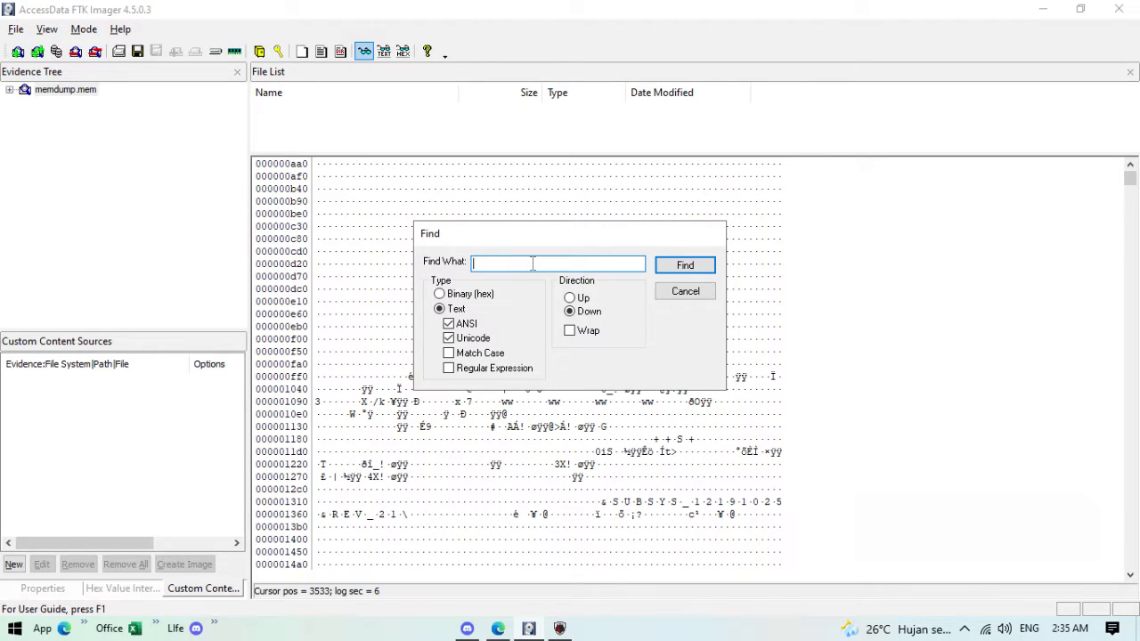
text(tah)
key(BackSpace)
key(BackSpace)
key(BackSpace)
key(BackSpace)
text(rahasia)
click(701, 265)
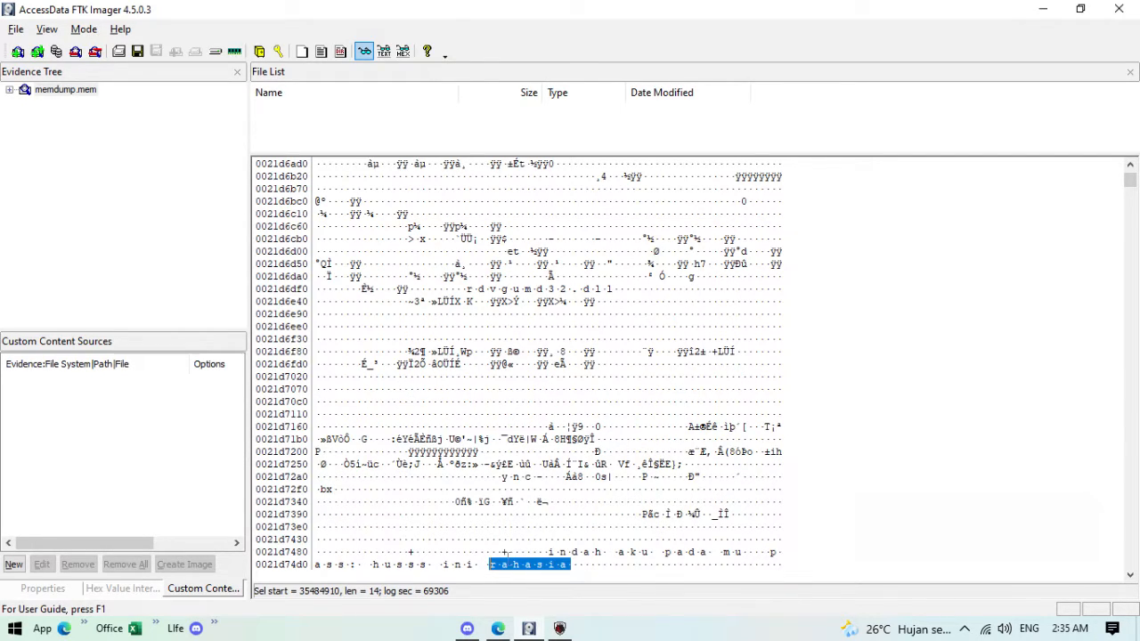
scroll(649, 569, down, 1)
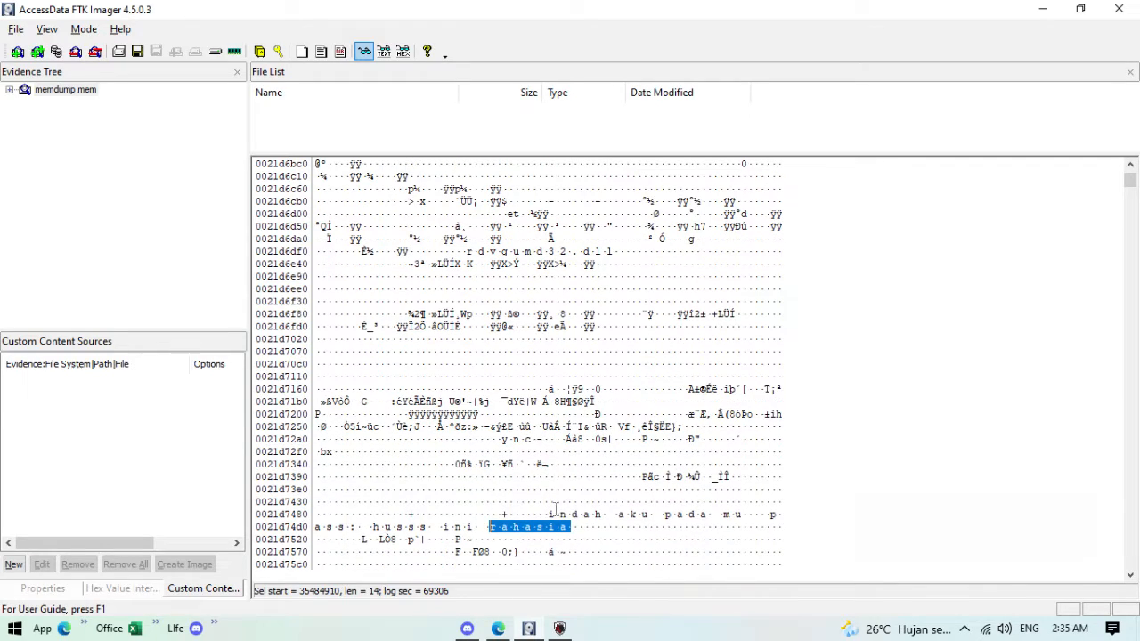
drag(549, 514, 567, 528)
click(545, 529)
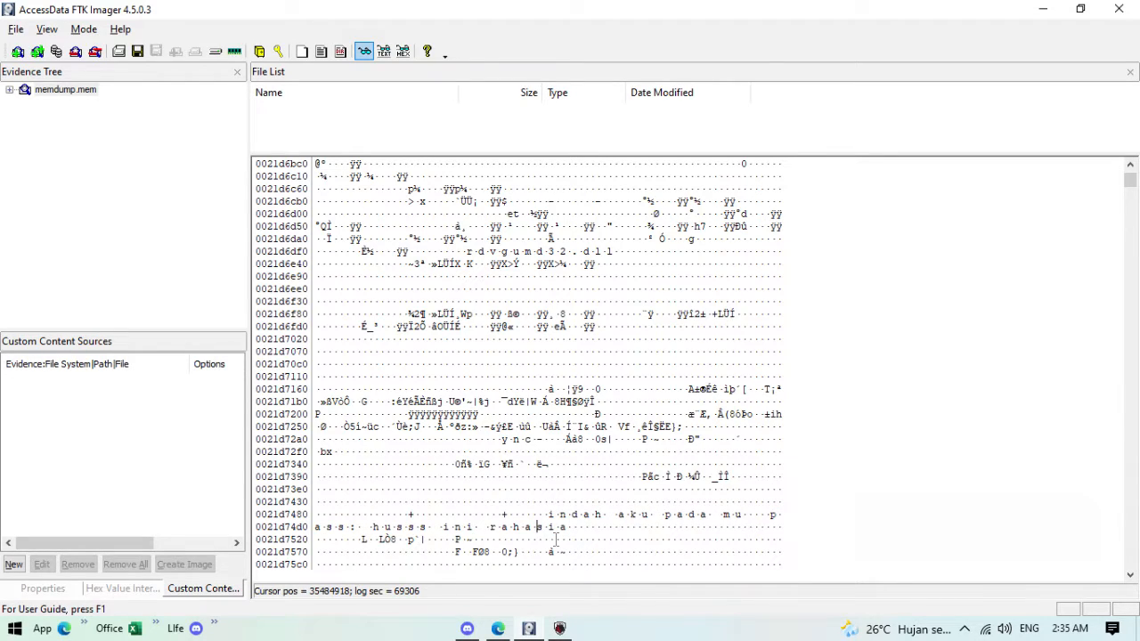
Step: Browse onward to offset 02772a0c0, where username, password and URLSearchParams strings appear
scroll(556, 537, down, 2)
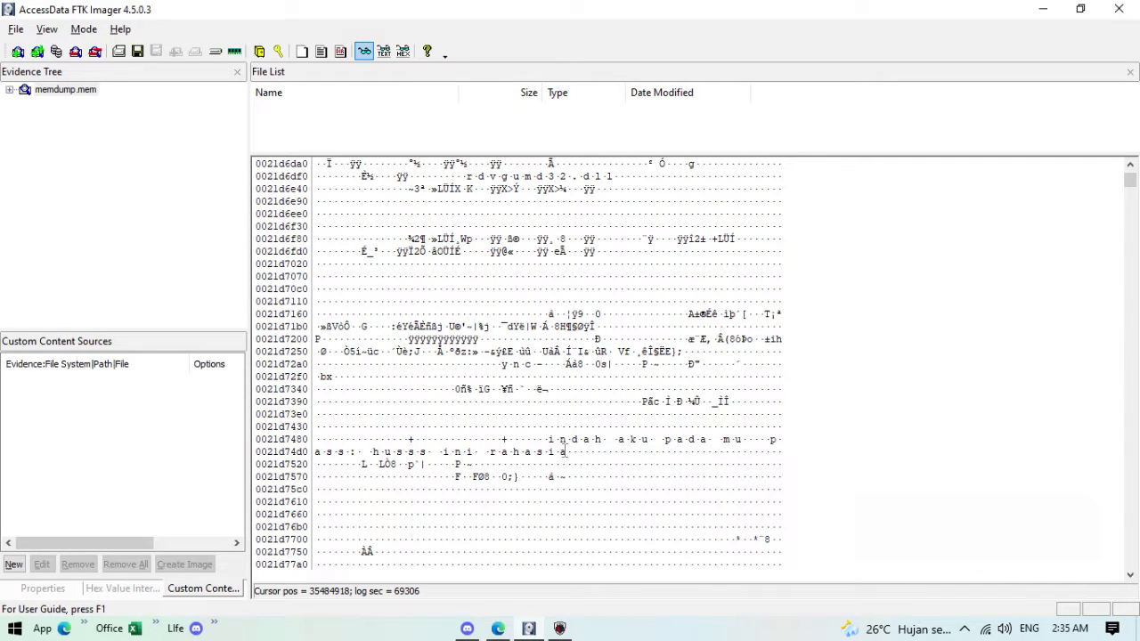
scroll(564, 451, up, 5)
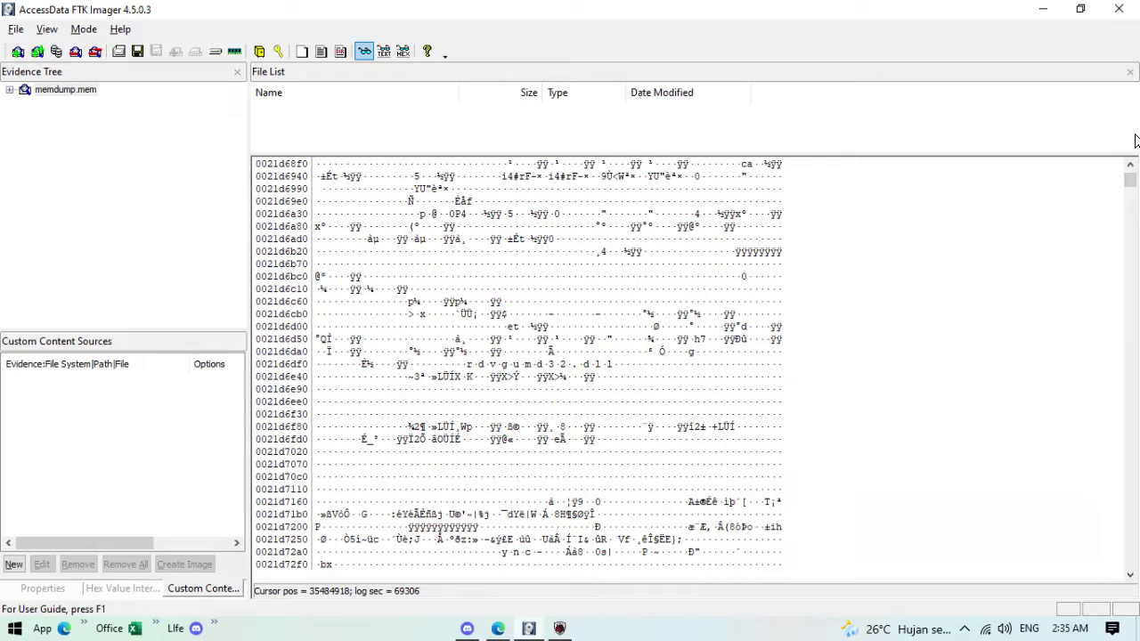
scroll(505, 289, up, 8)
scroll(506, 289, up, 15)
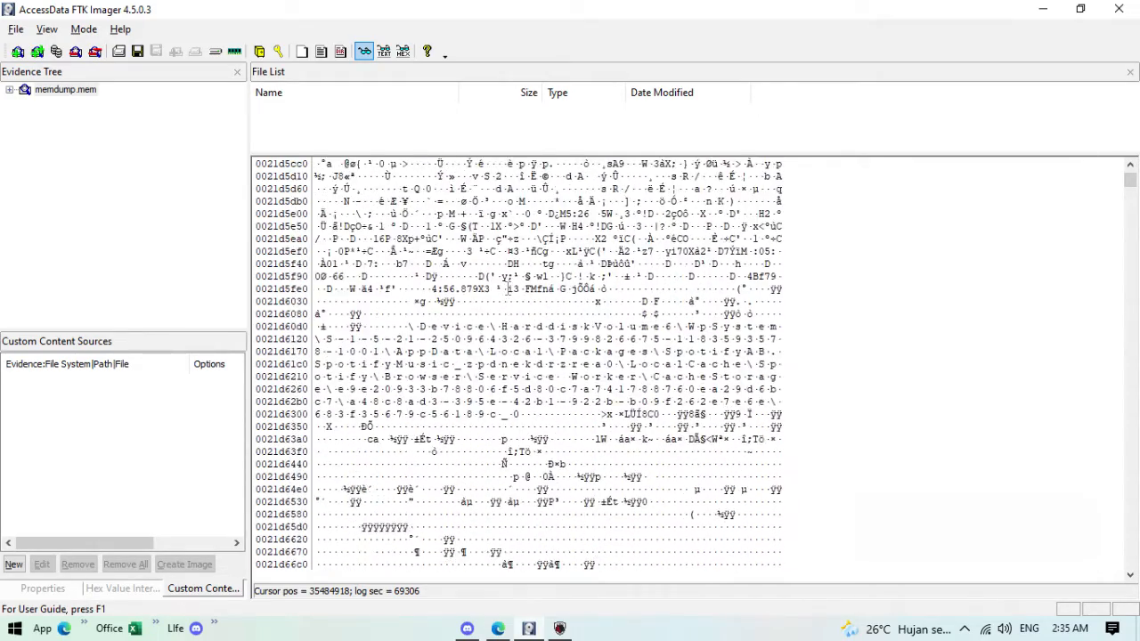
scroll(504, 293, up, 6)
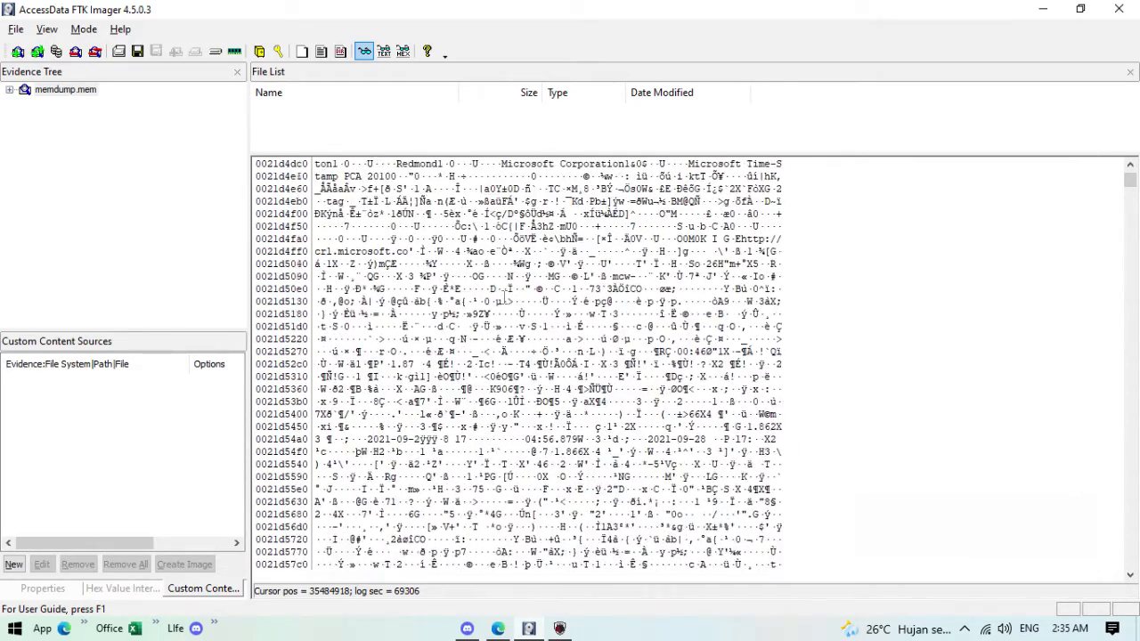
scroll(504, 294, down, 5)
drag(1126, 193, 1128, 206)
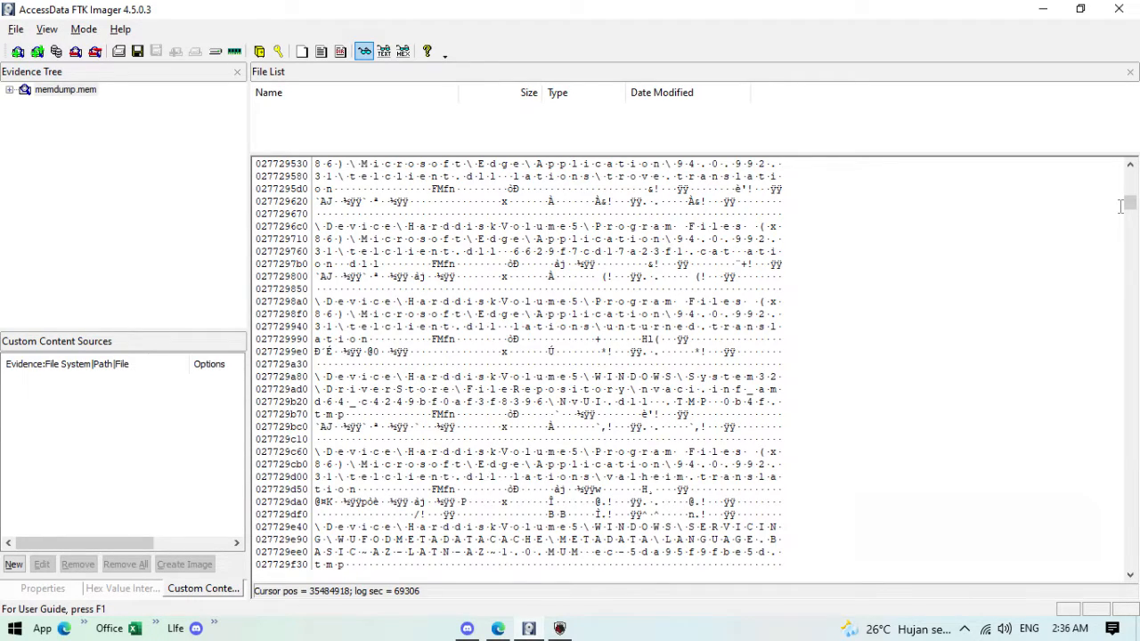
scroll(903, 265, down, 10)
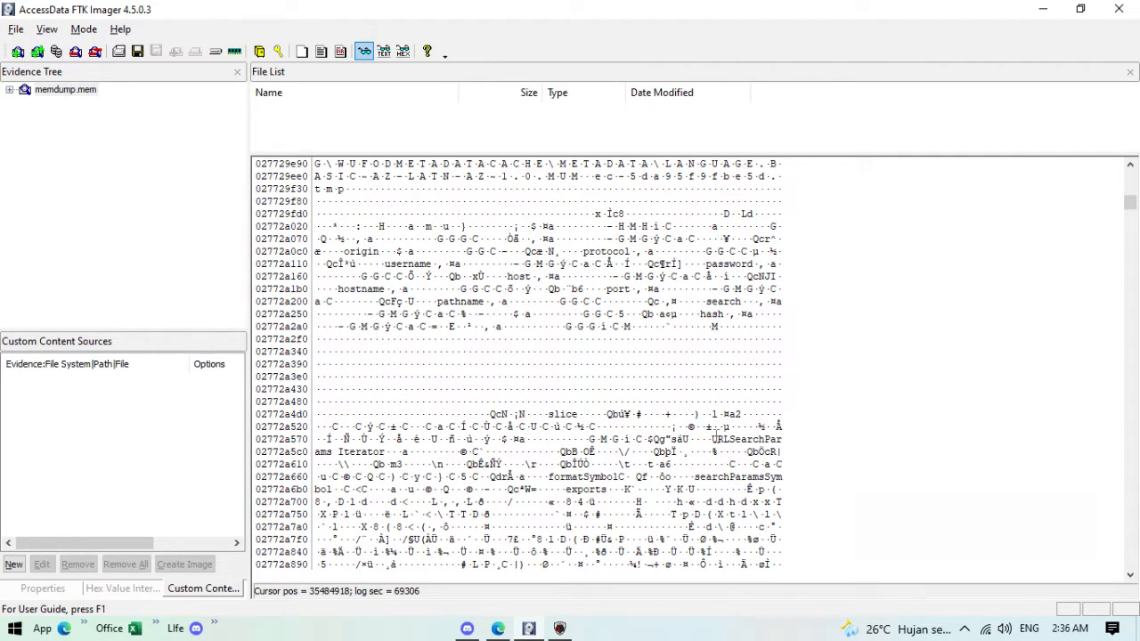
right_click(571, 363)
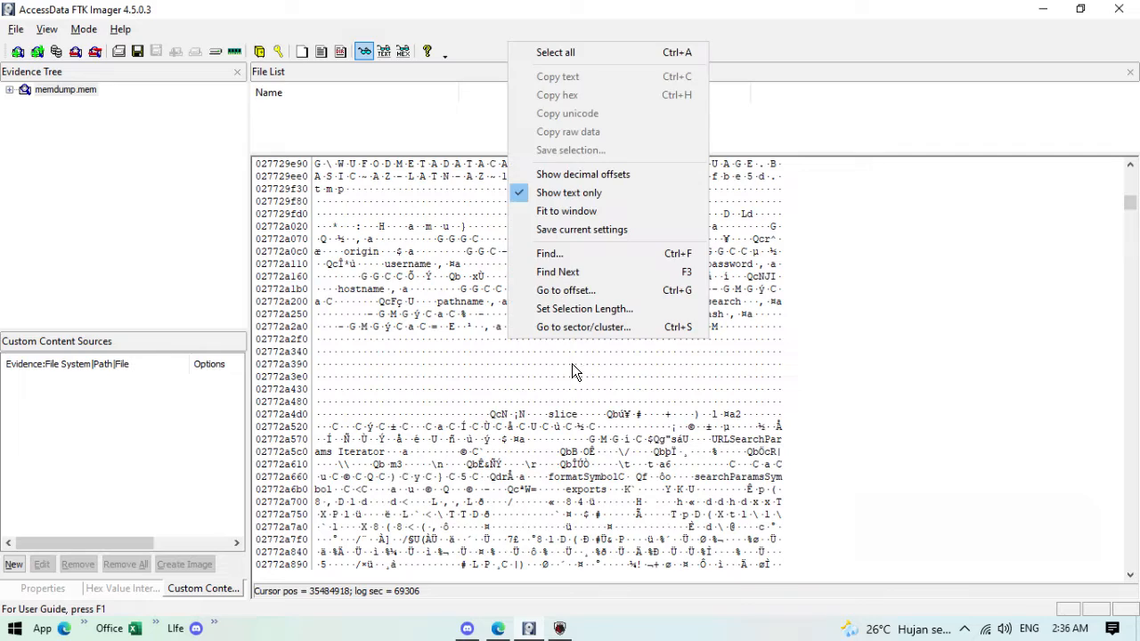
click(573, 257)
text(www.)
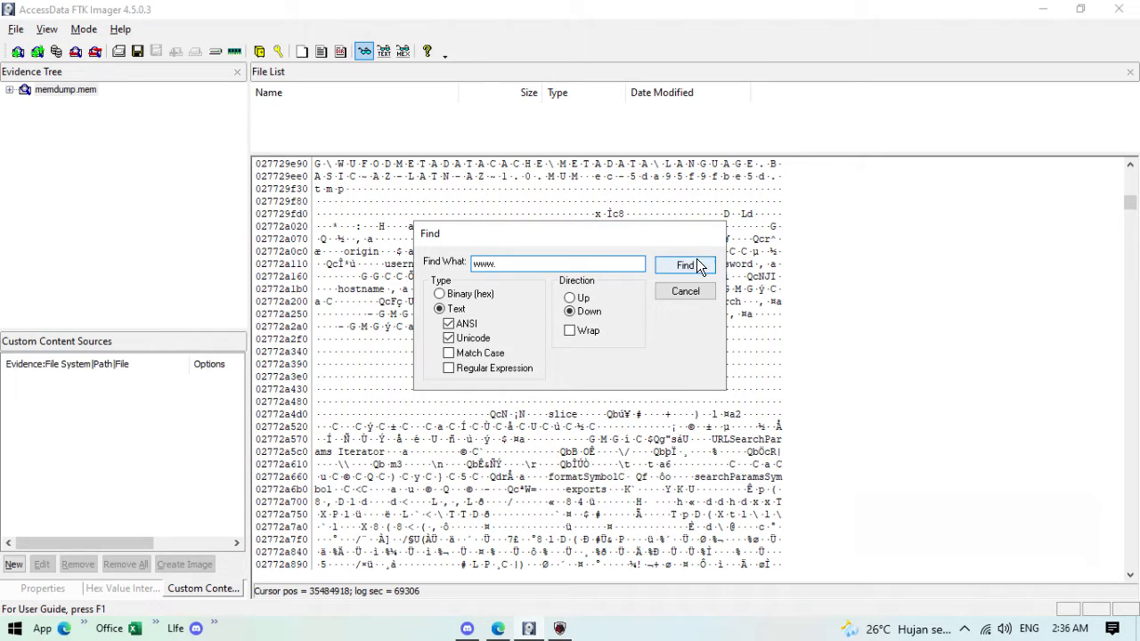
click(692, 264)
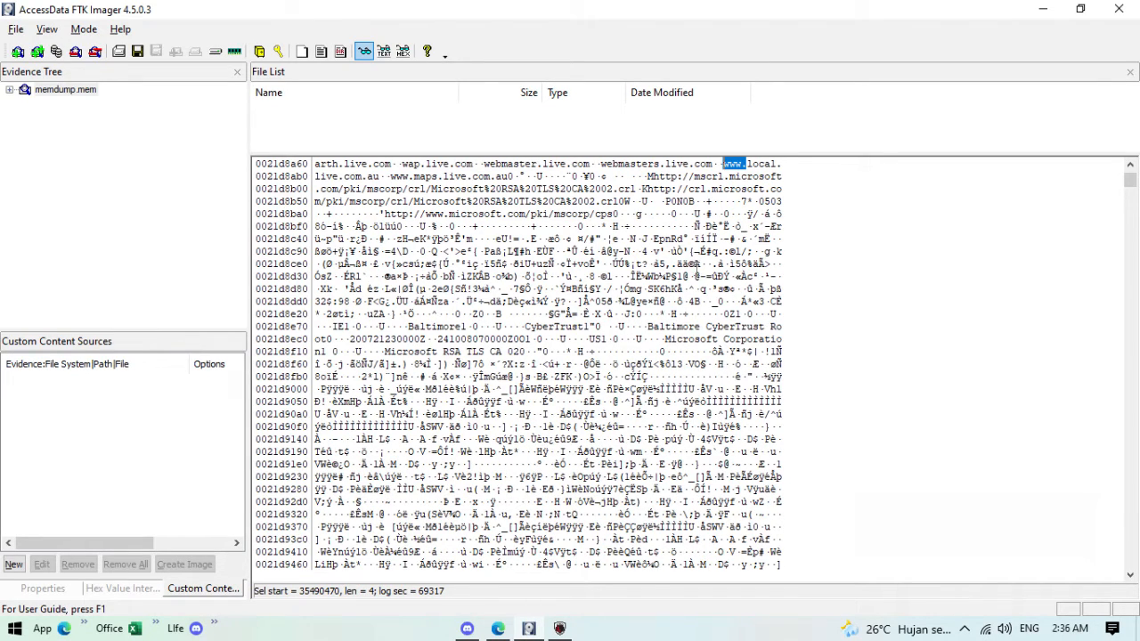
drag(728, 188, 385, 201)
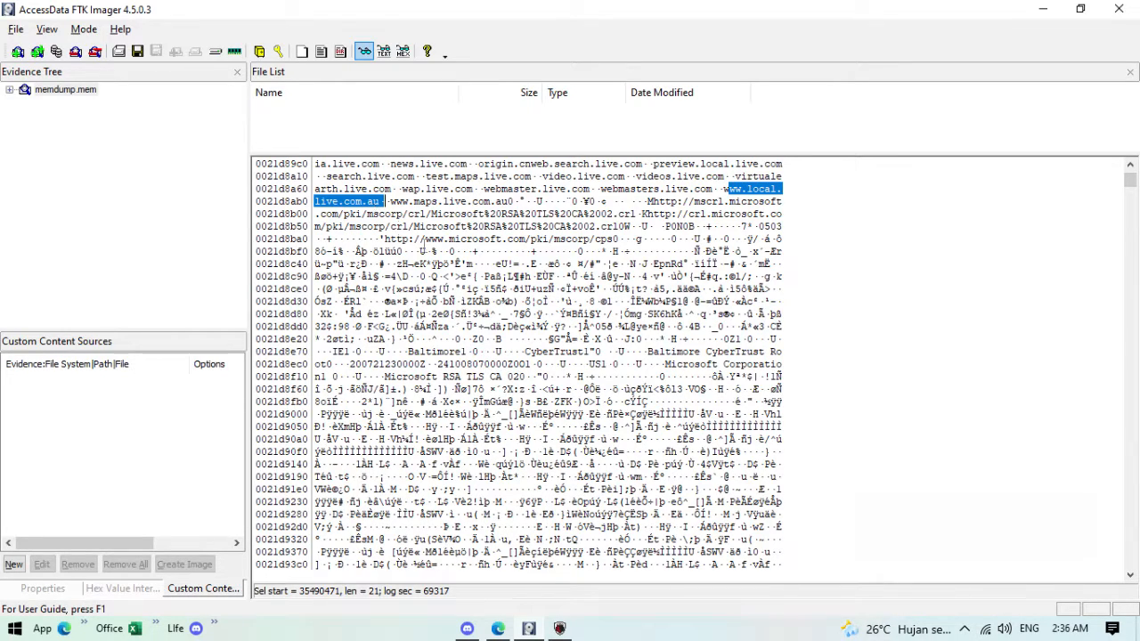
click(917, 630)
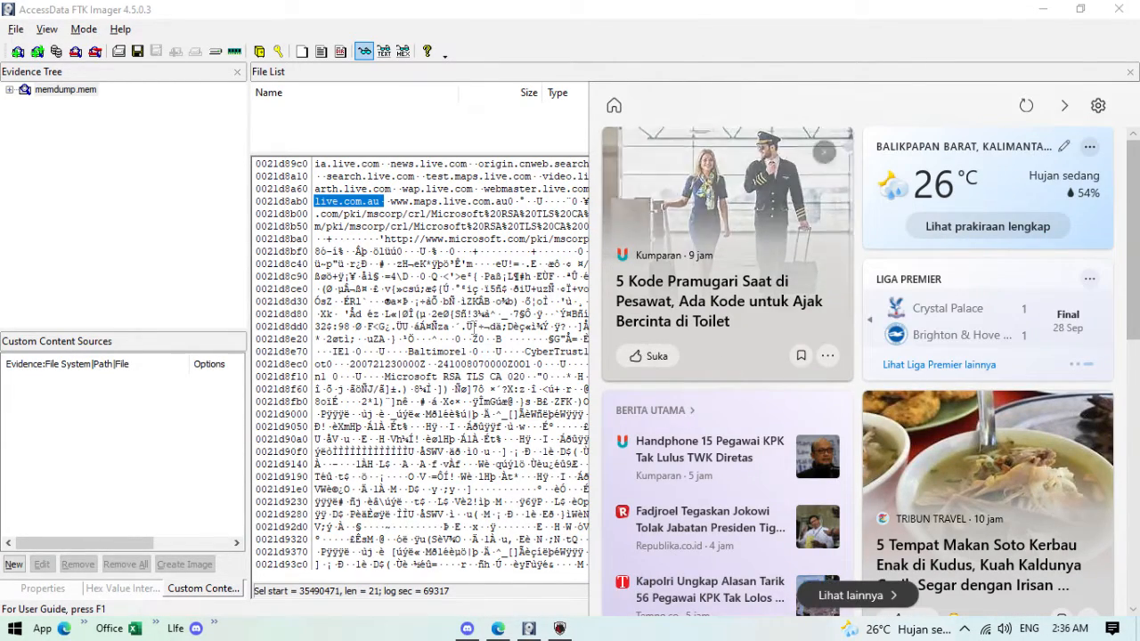
click(472, 326)
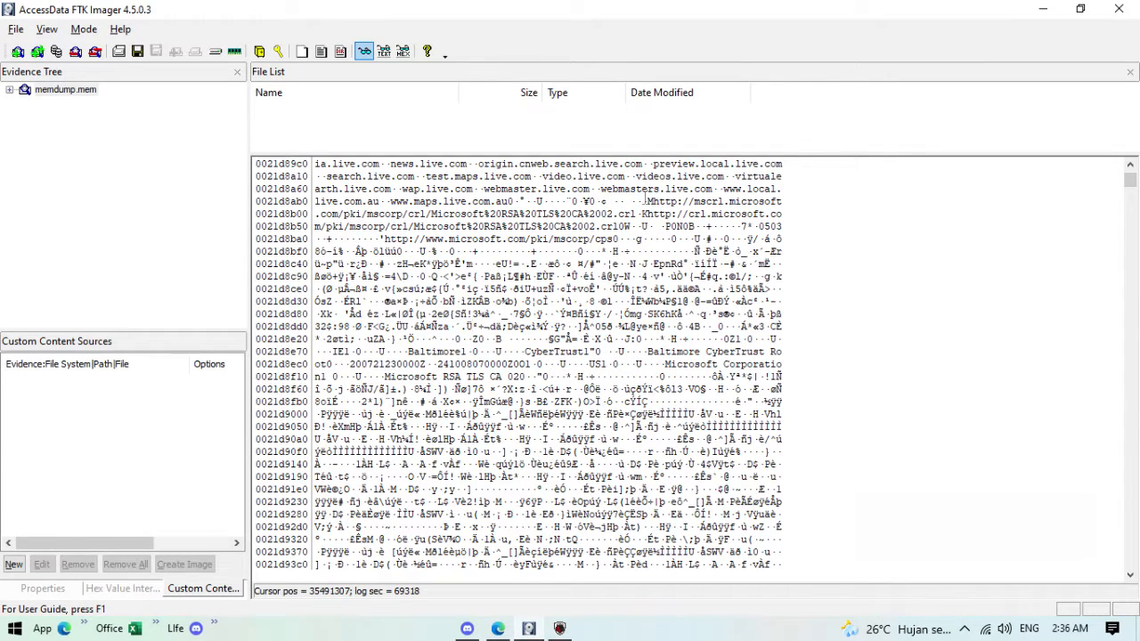
scroll(643, 224, up, 1)
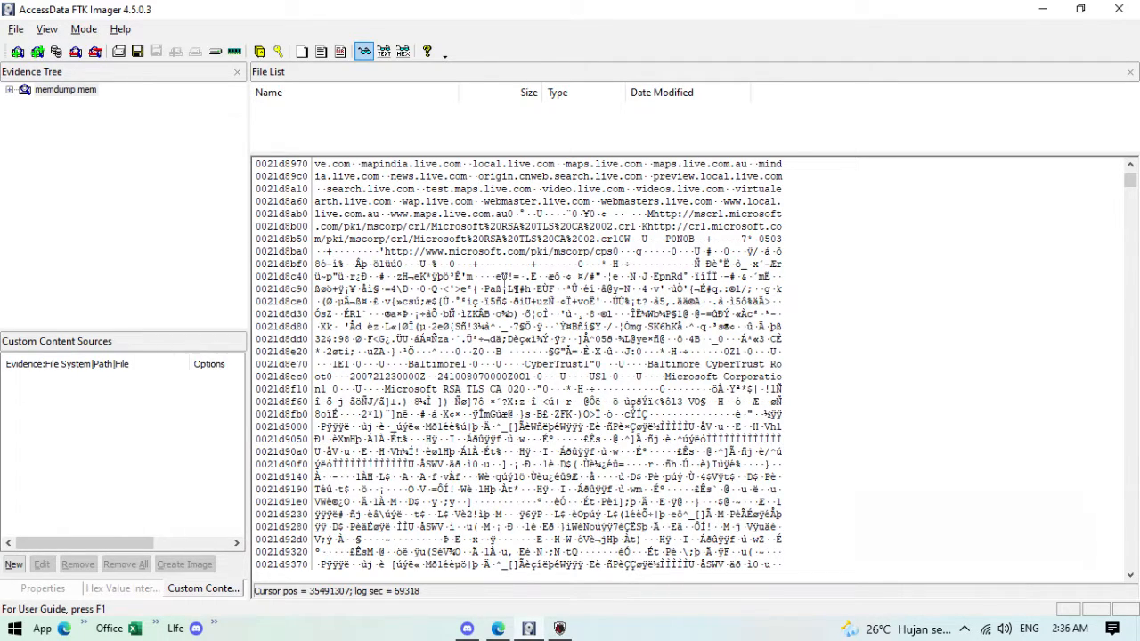
Step: Advance to the next www match and highlight the typography URL found there
right_click(678, 306)
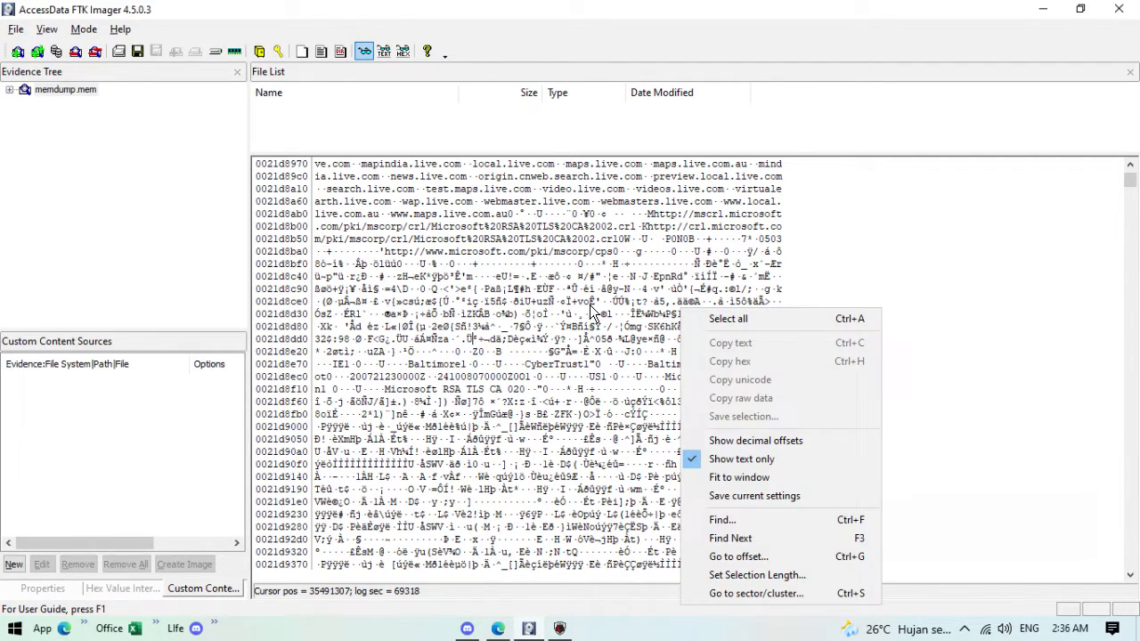
click(555, 289)
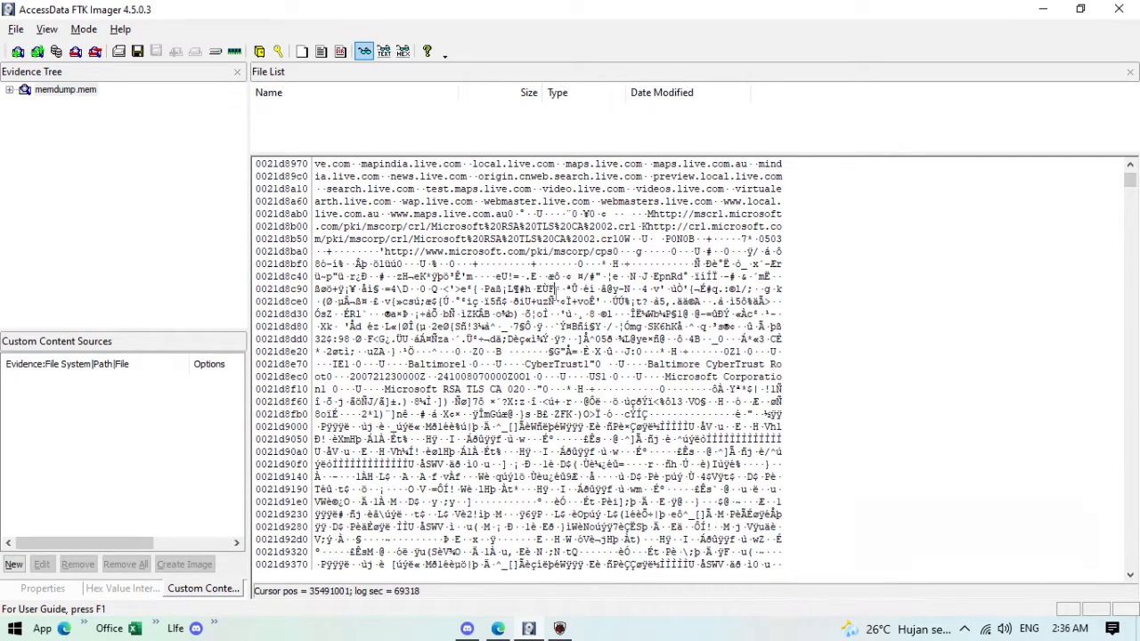
key(F3)
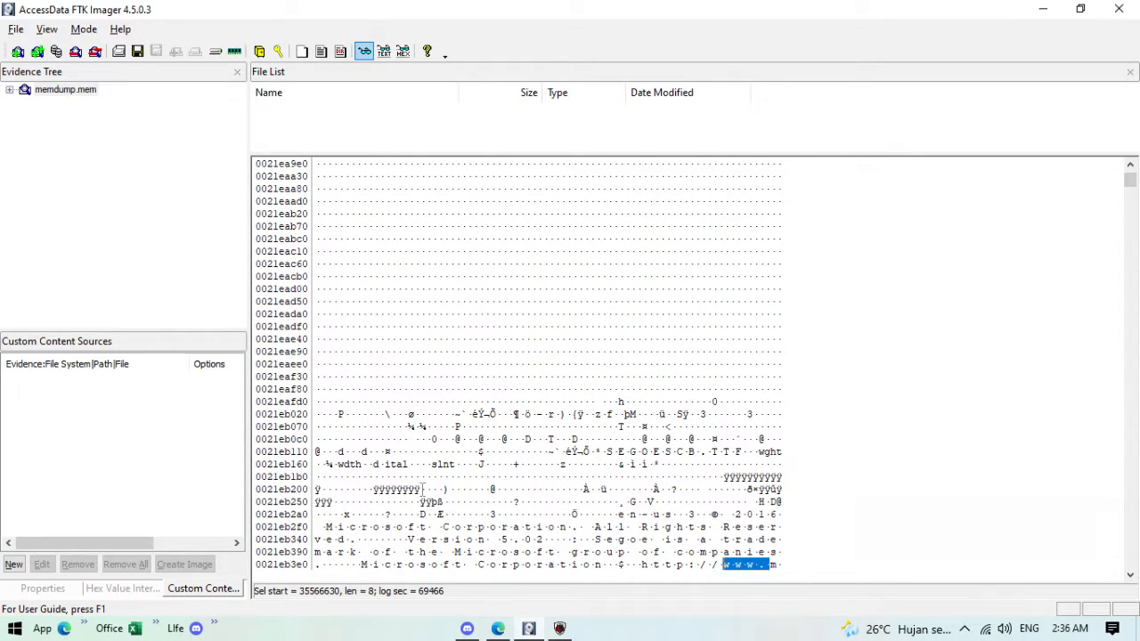
scroll(422, 490, down, 1)
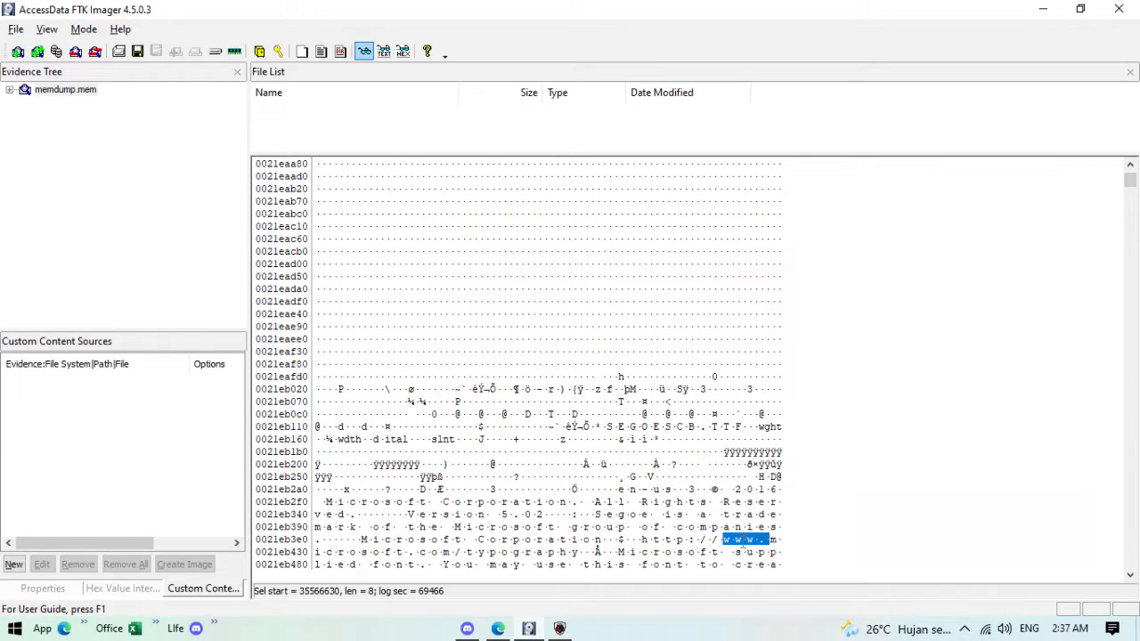
click(724, 540)
shift+click(771, 552)
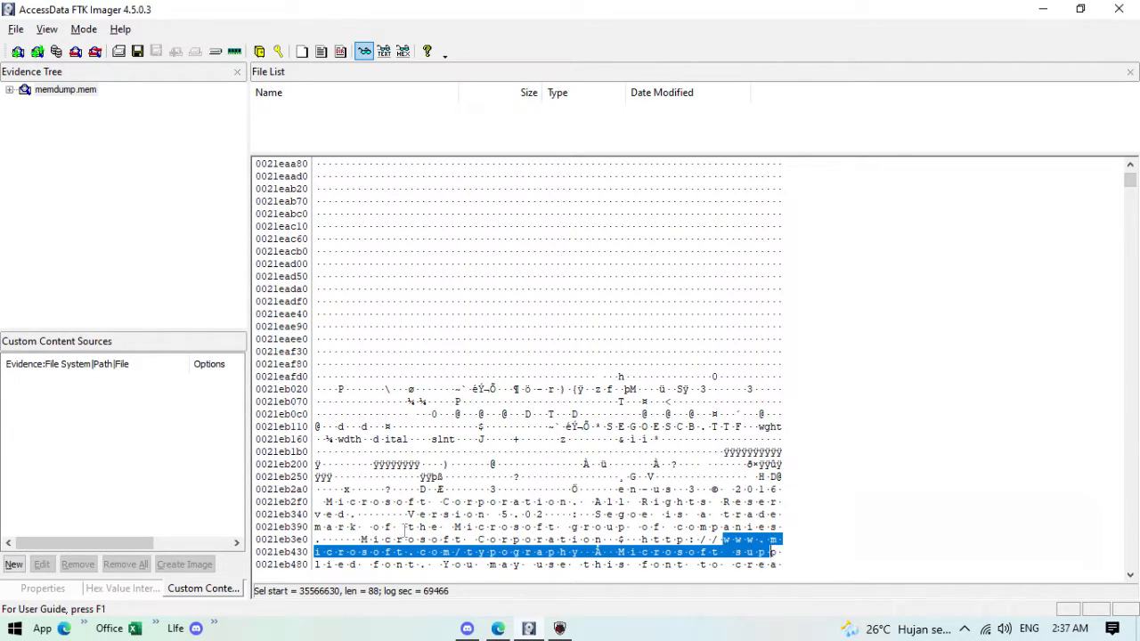
click(421, 528)
Step: Step forward to the youtube.com www match and select its address
key(F3)
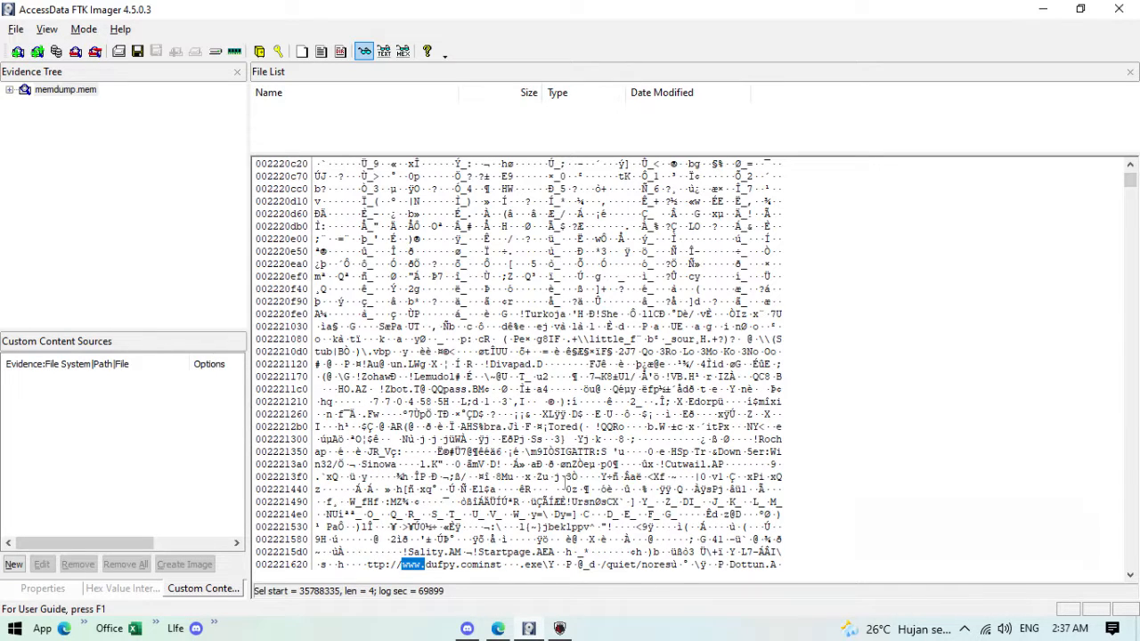
key(F3)
drag(652, 565, 730, 565)
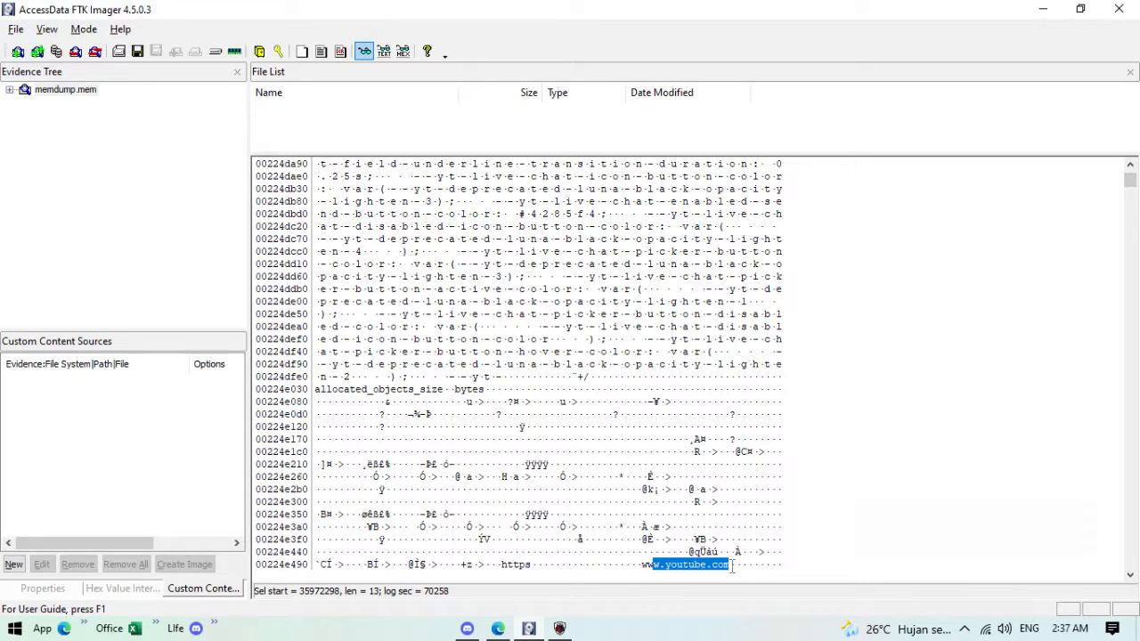
Step: Continue past the bing.com hits to the YouTube search URL for LED+STROBE+euro+tru at 0022b8520
key(F3)
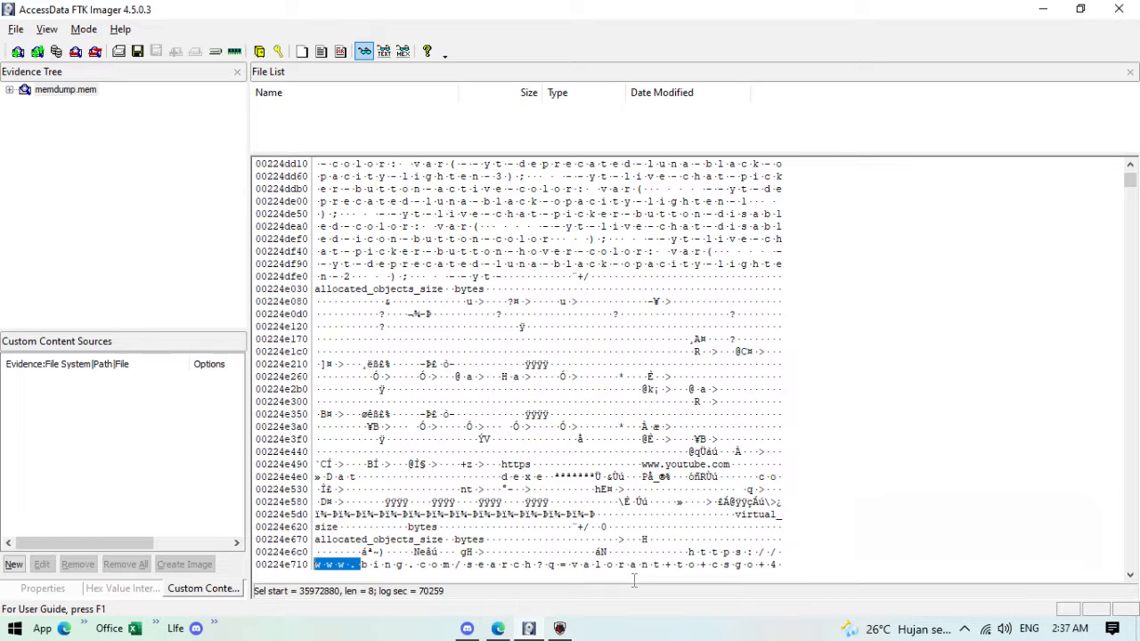
key(F3)
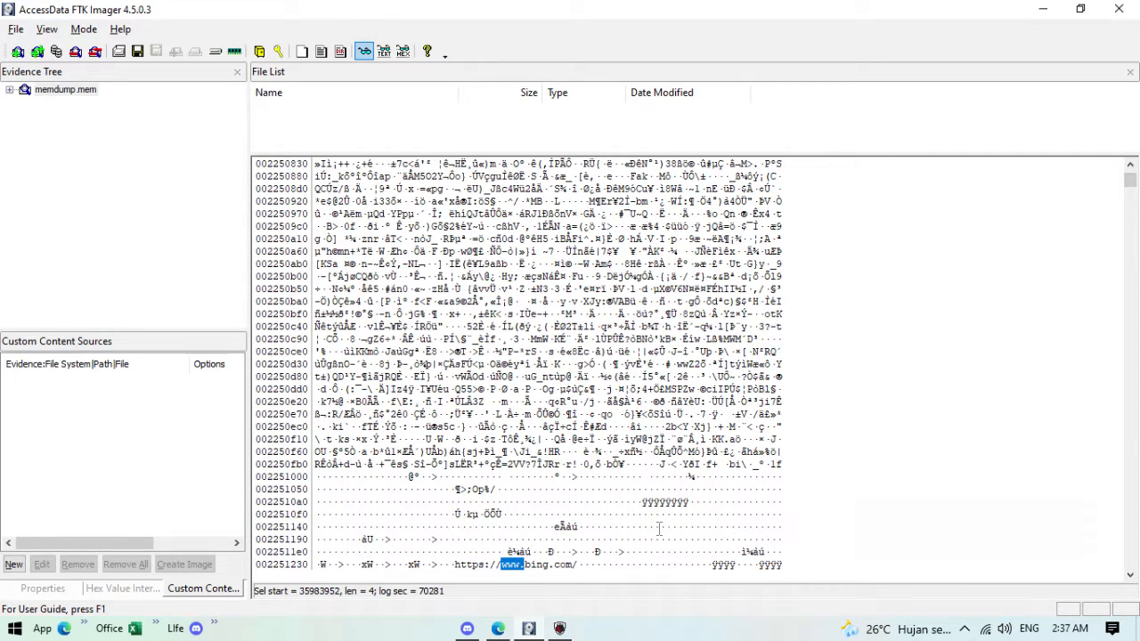
scroll(588, 569, down, 2)
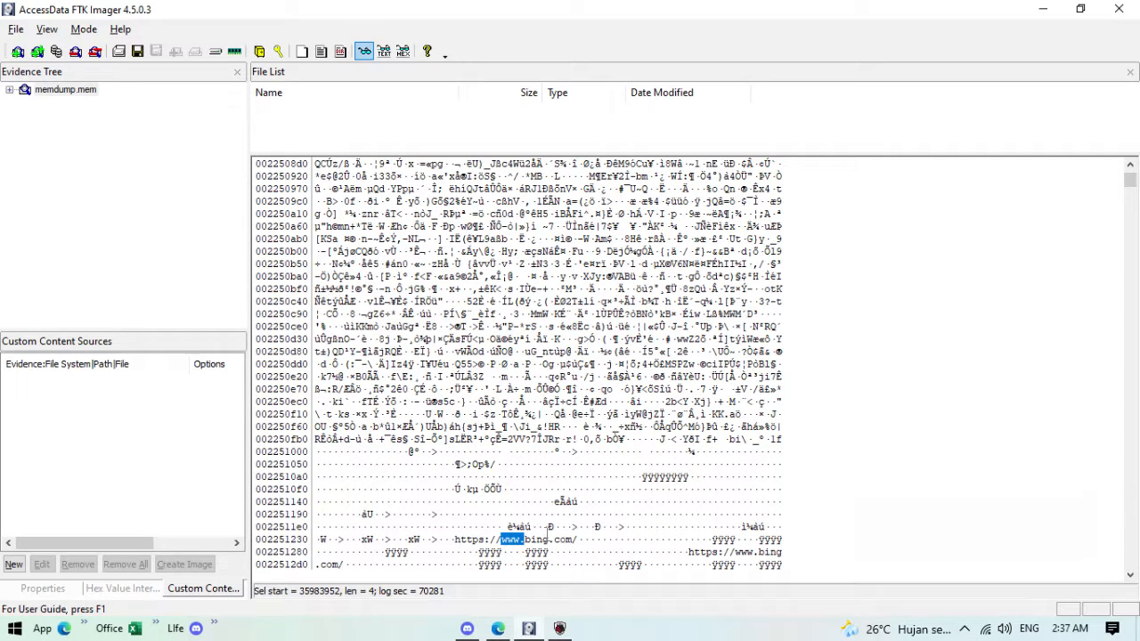
key(F3)
key(F3)
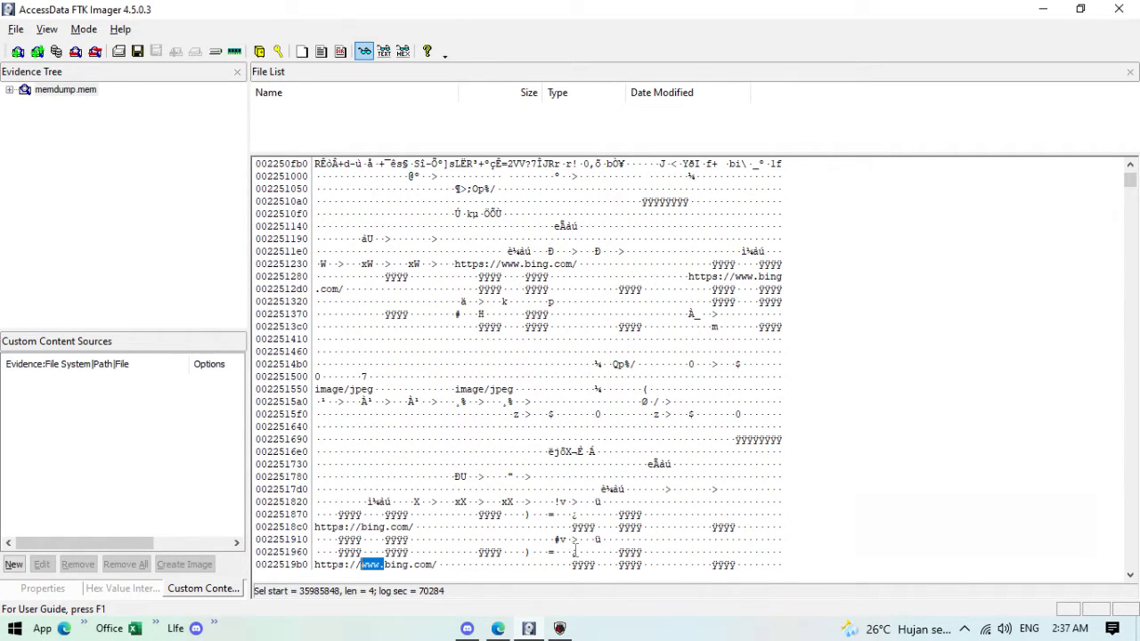
key(F3)
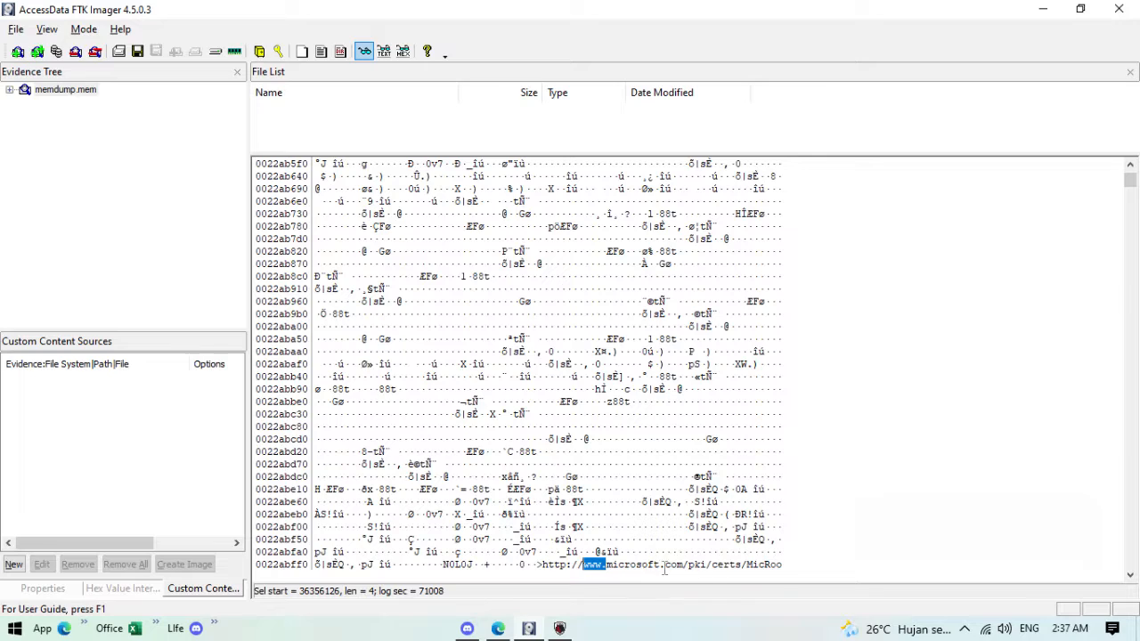
key(F3)
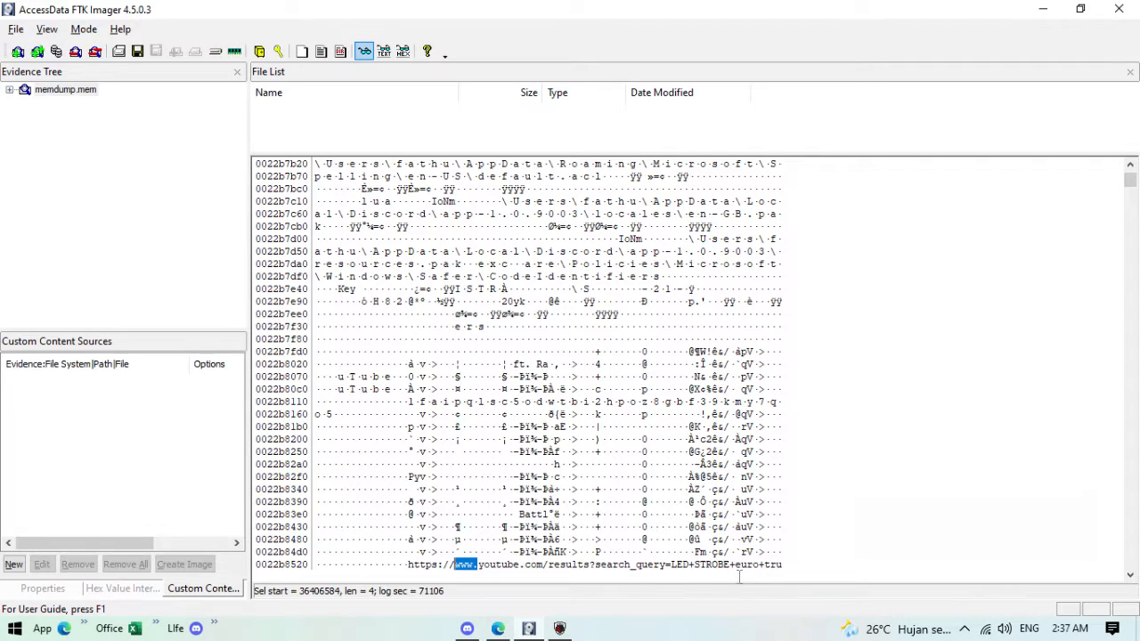
scroll(646, 567, down, 1)
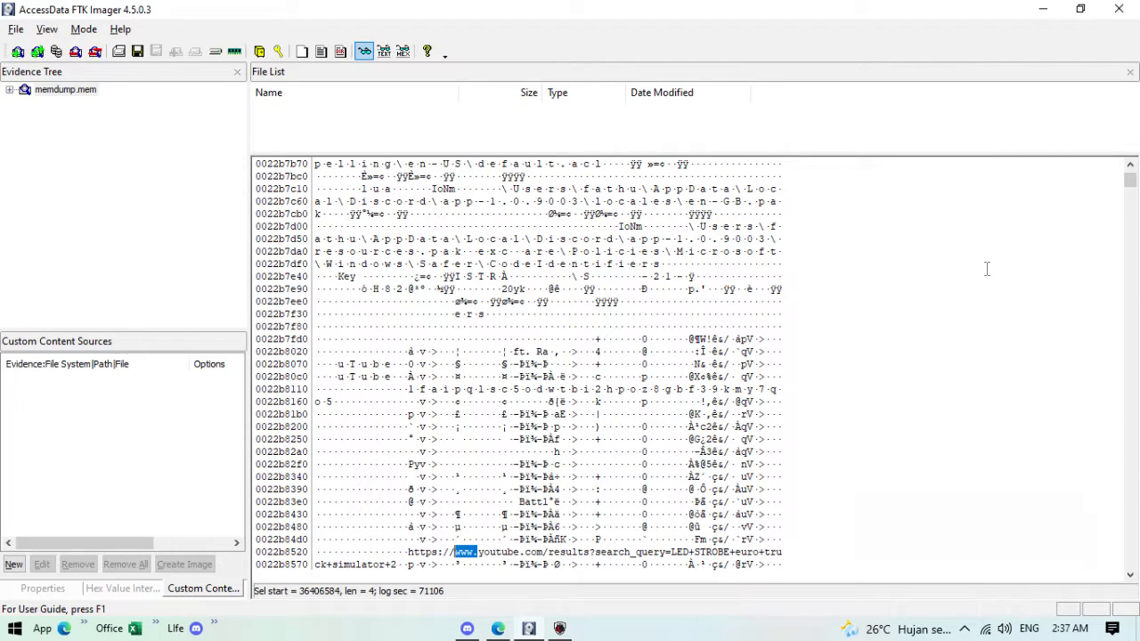
scroll(635, 497, down, 4)
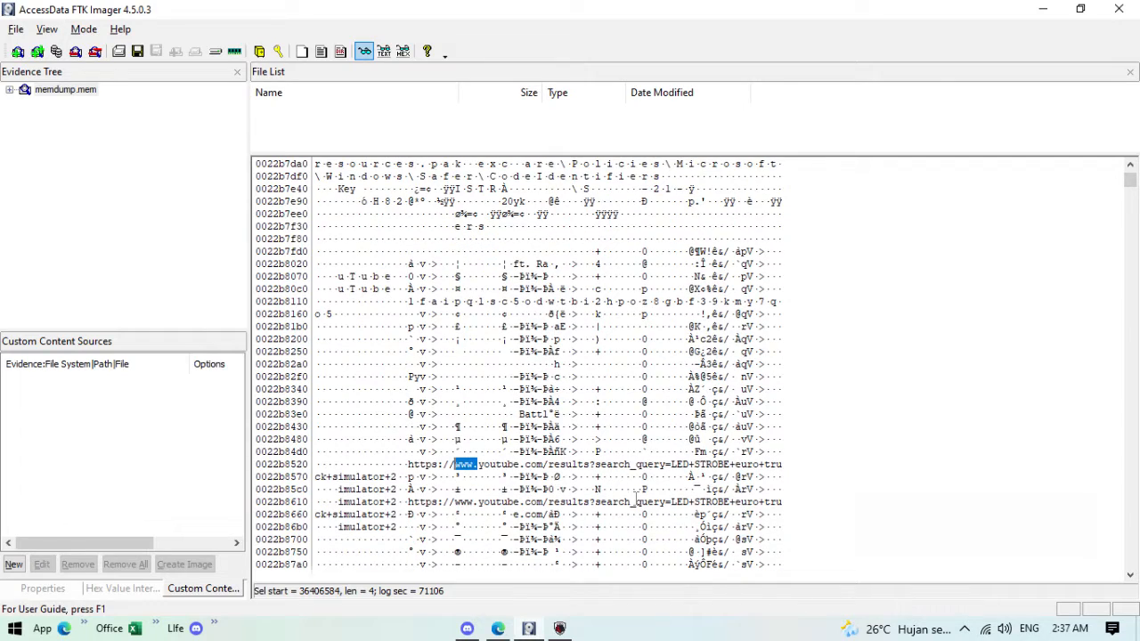
drag(380, 439, 607, 428)
scroll(614, 486, down, 1)
scroll(614, 486, down, 2)
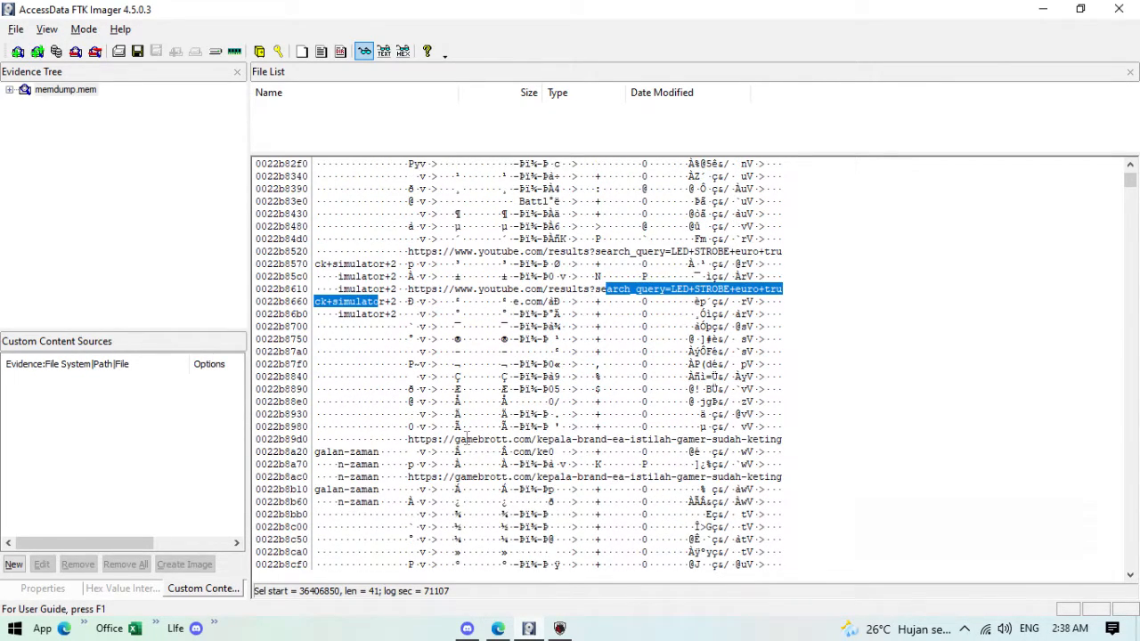
drag(411, 438, 579, 438)
click(683, 440)
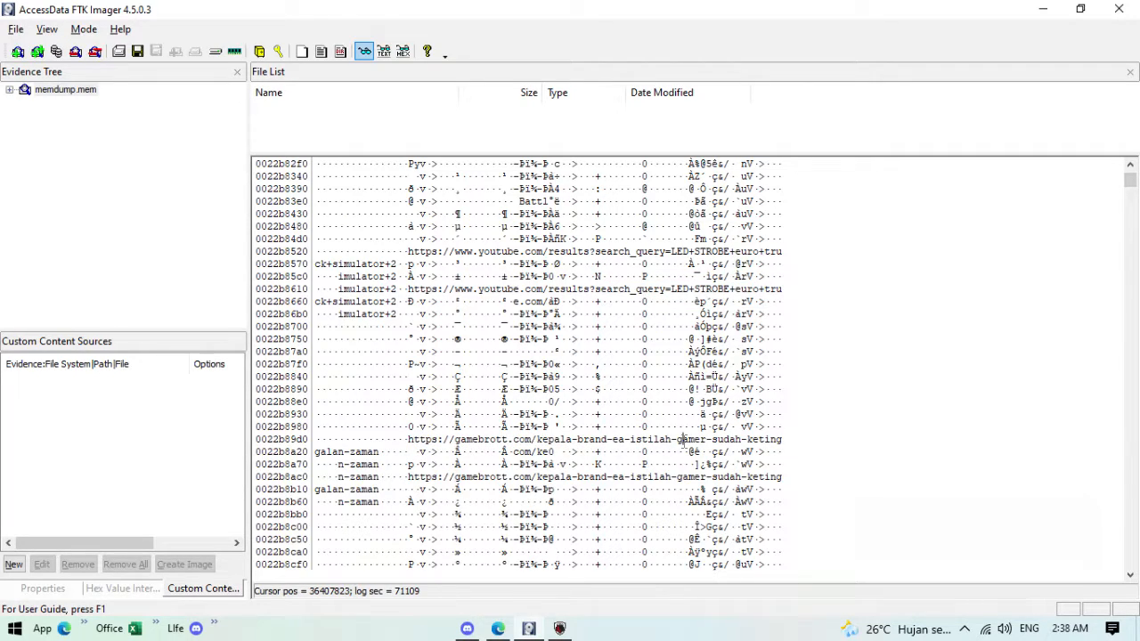
click(577, 438)
click(684, 438)
scroll(830, 477, down, 2)
scroll(829, 477, up, 6)
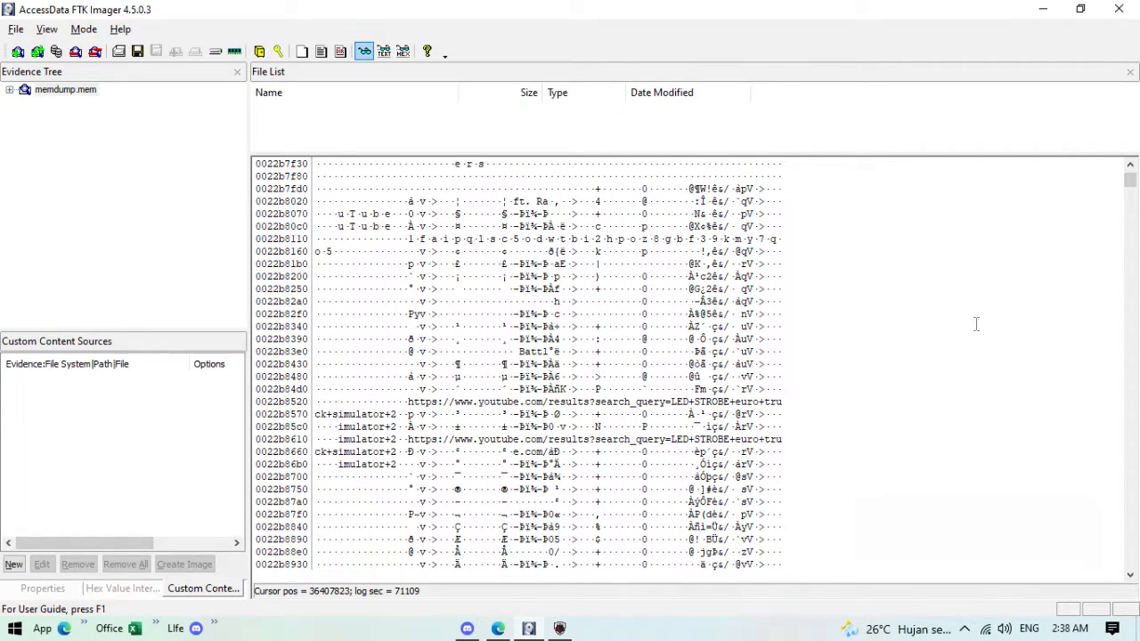